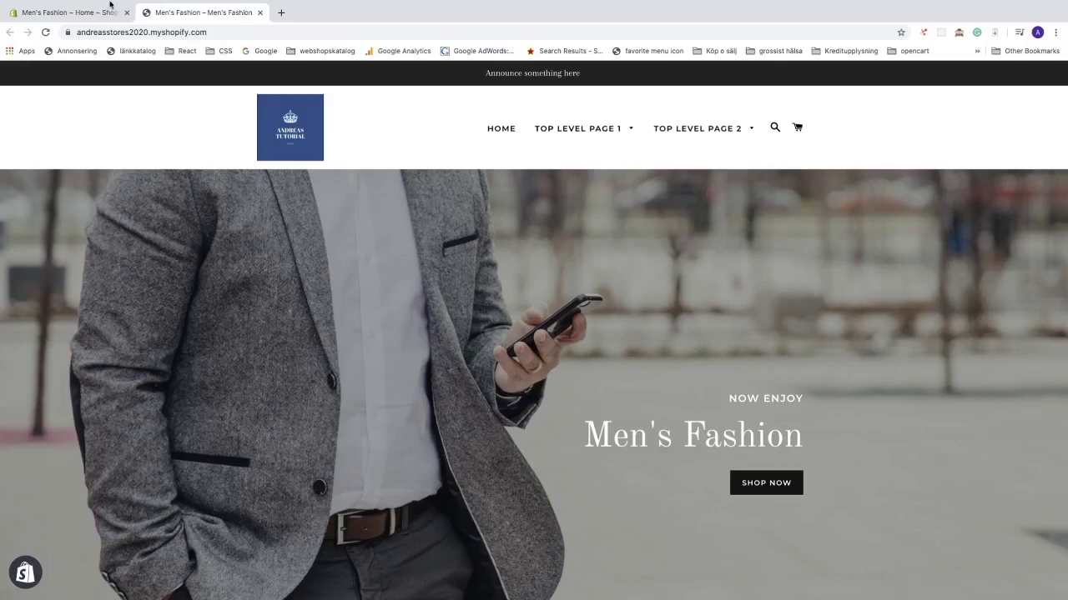
- Switch to the Shopify admin and open the Online Store preferences
left_click(75, 13)
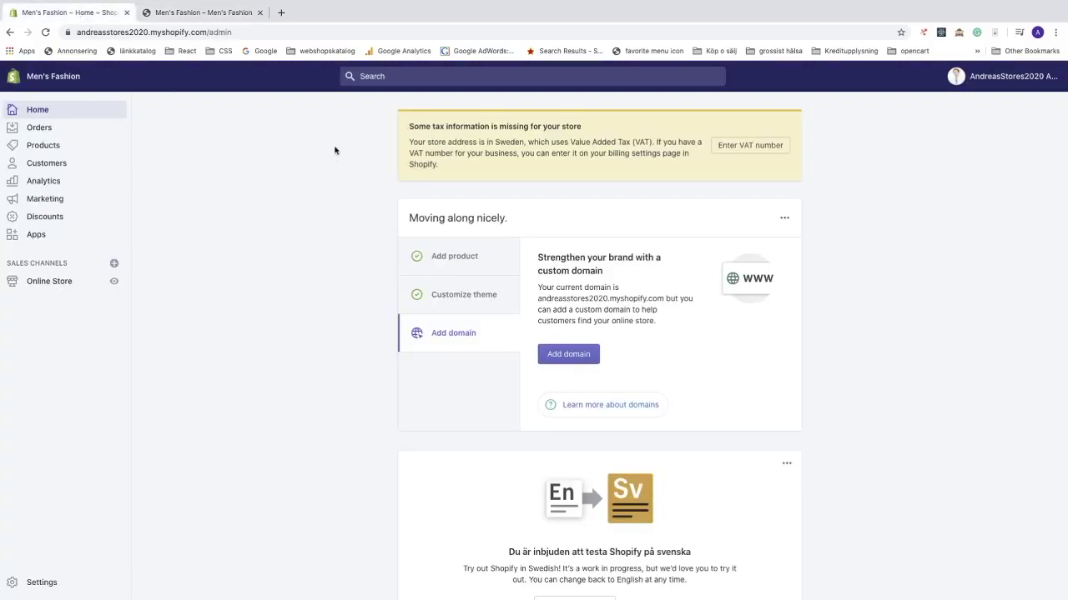
left_click(66, 282)
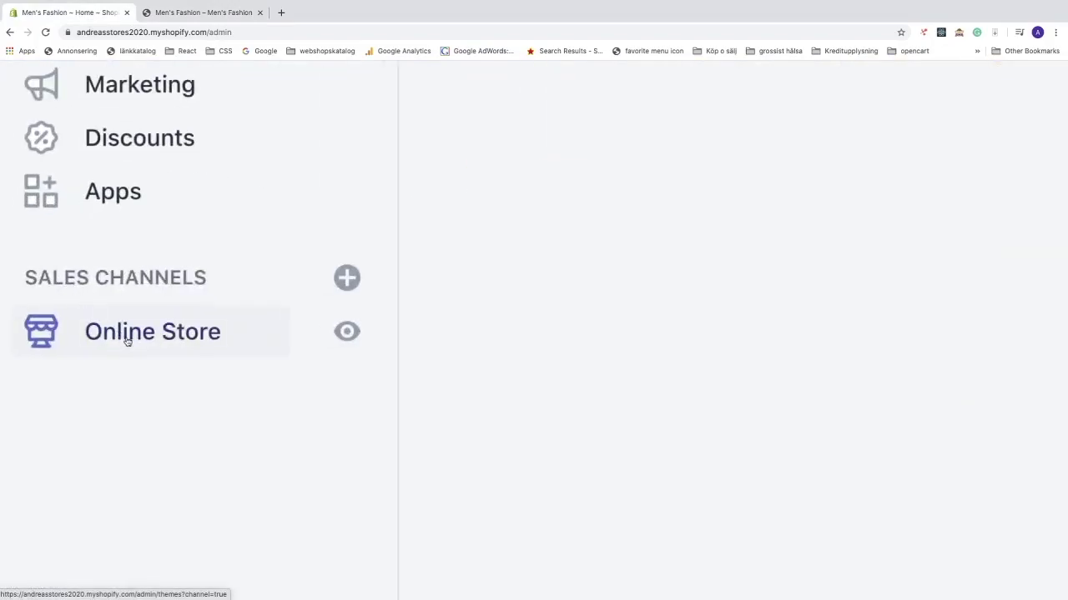
left_click(126, 341)
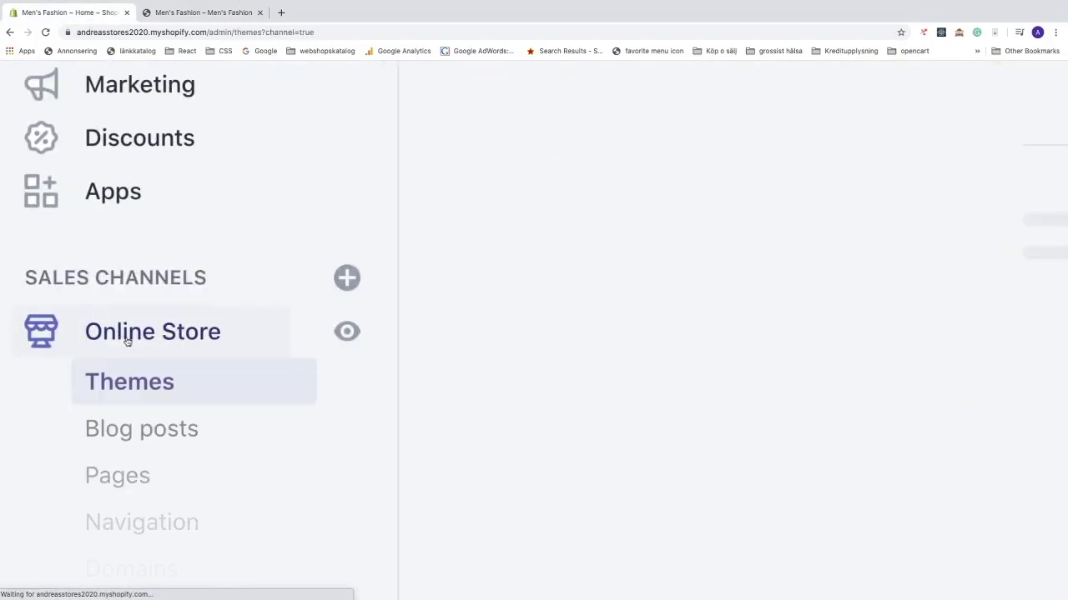
scroll(134, 350, "down", 2)
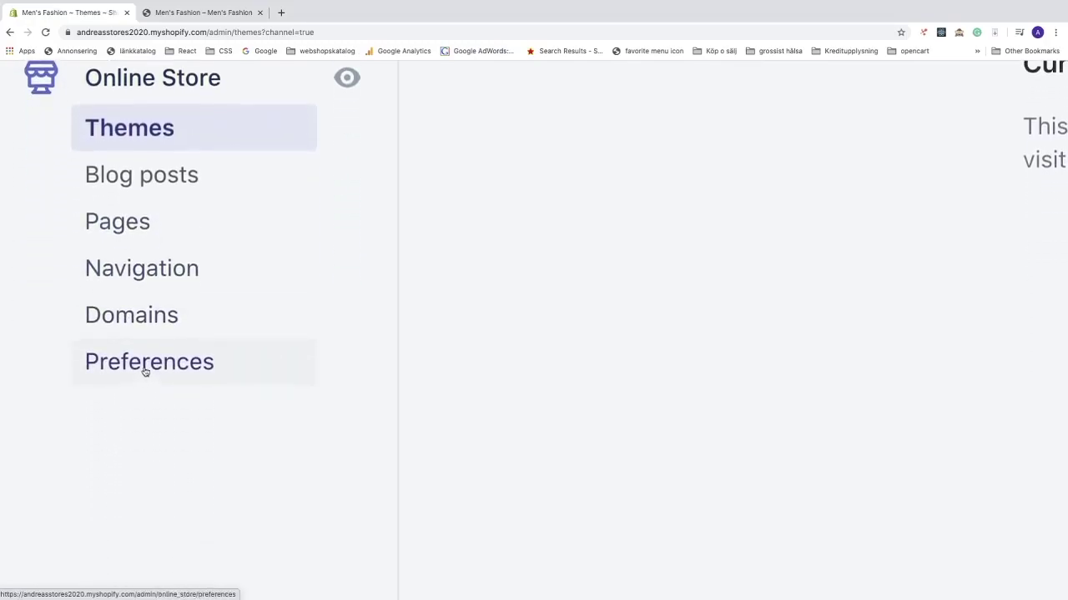
left_click(147, 369)
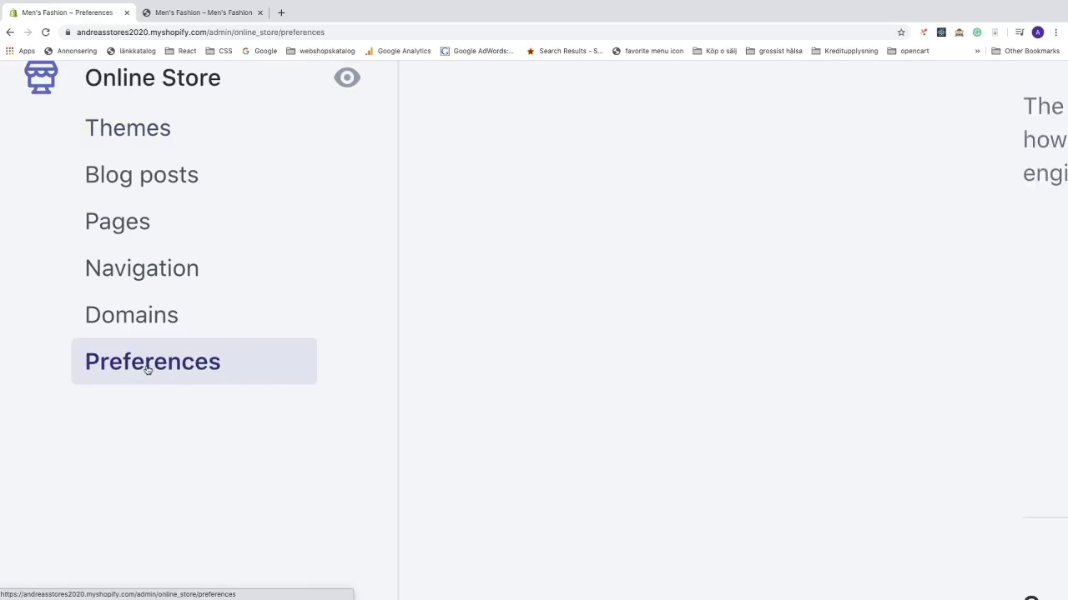
scroll(269, 382, "down", 4)
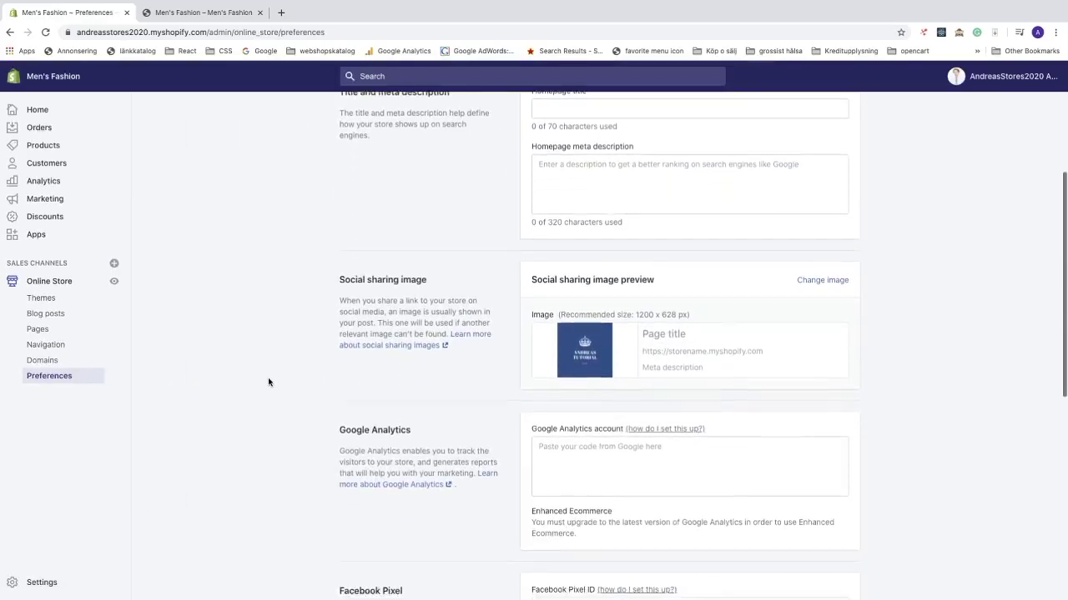
- Enlarge the preferences page and examine the Google Analytics account field and the settings below it
key("ctrl+plus")
key("ctrl+plus")
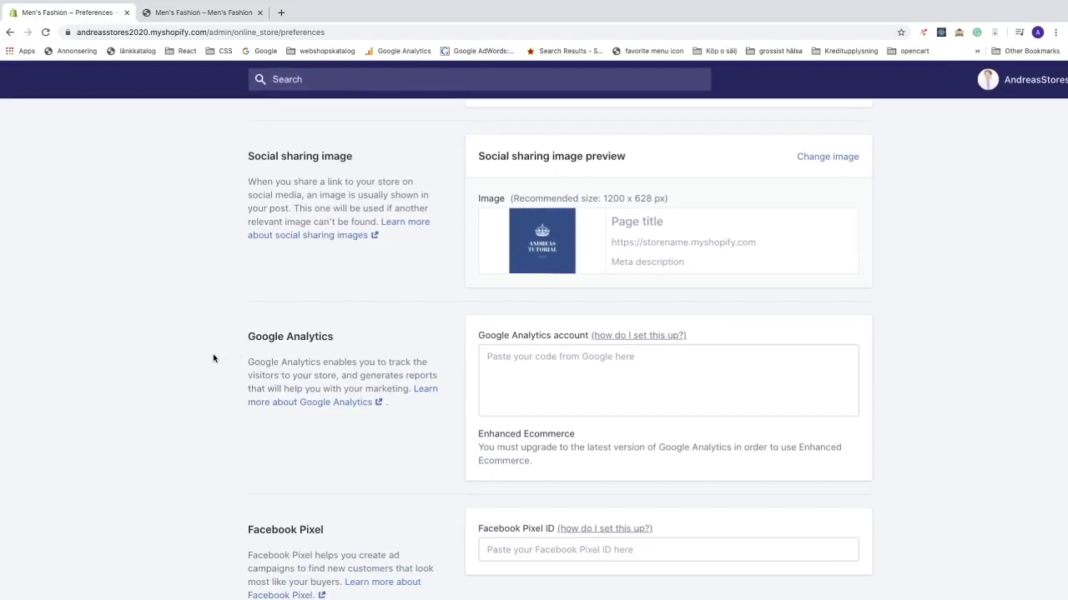
scroll(212, 359, "down", 1)
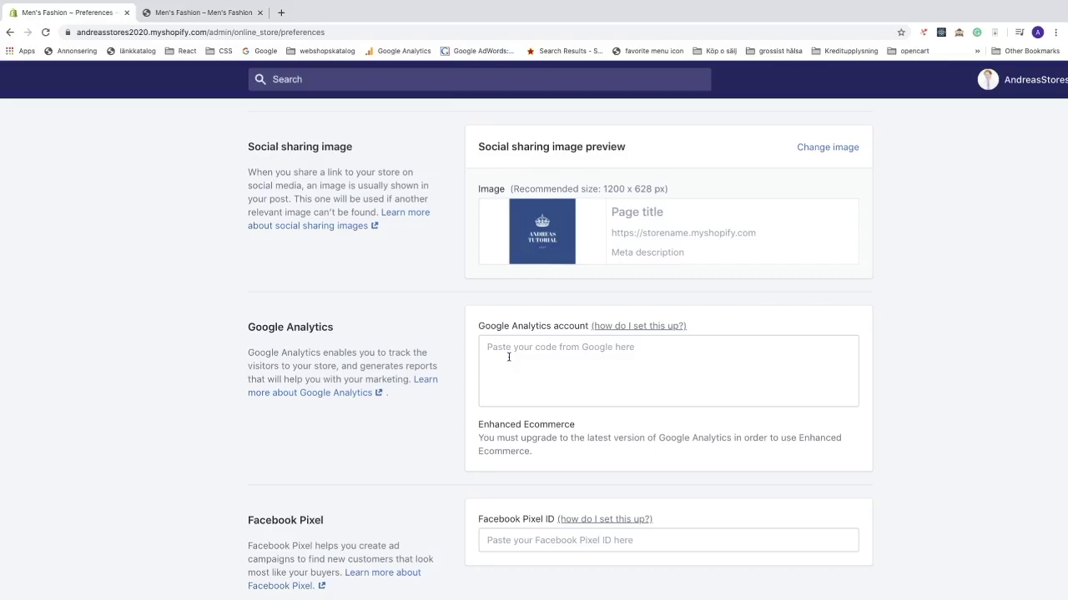
left_click(508, 357)
scroll(508, 367, "down", 6)
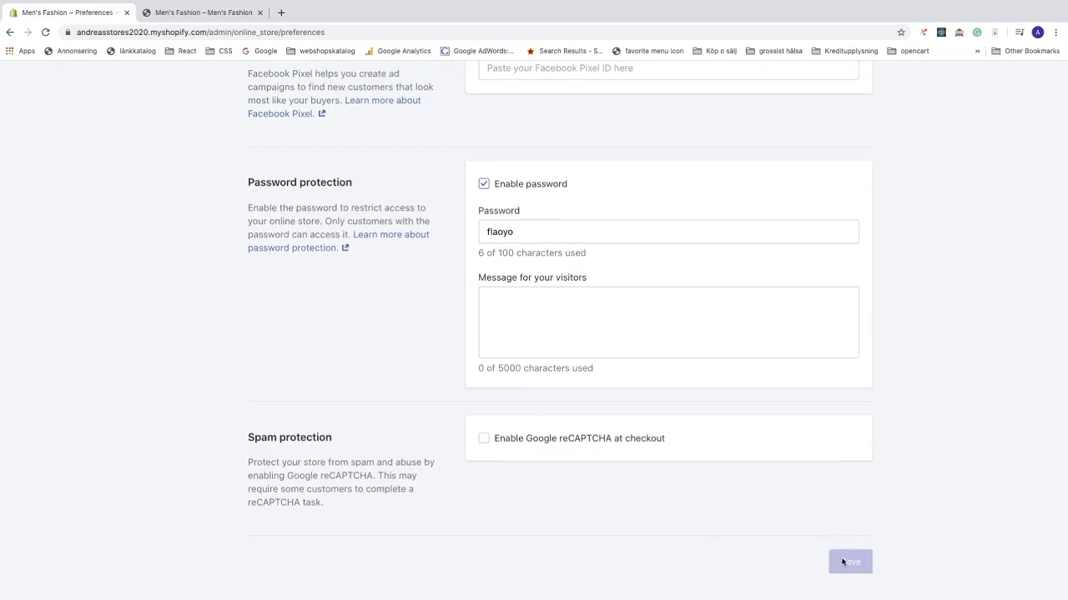
scroll(842, 559, "up", 5)
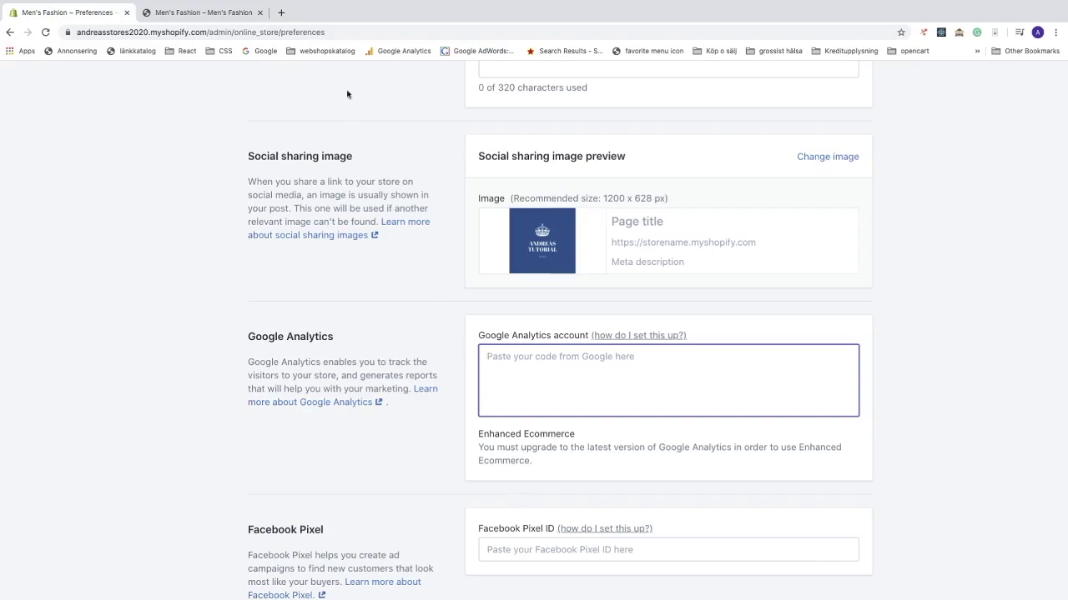
- Search Google for "google analytics" in a new browser tab and open the Google Analytics site
left_click(281, 12)
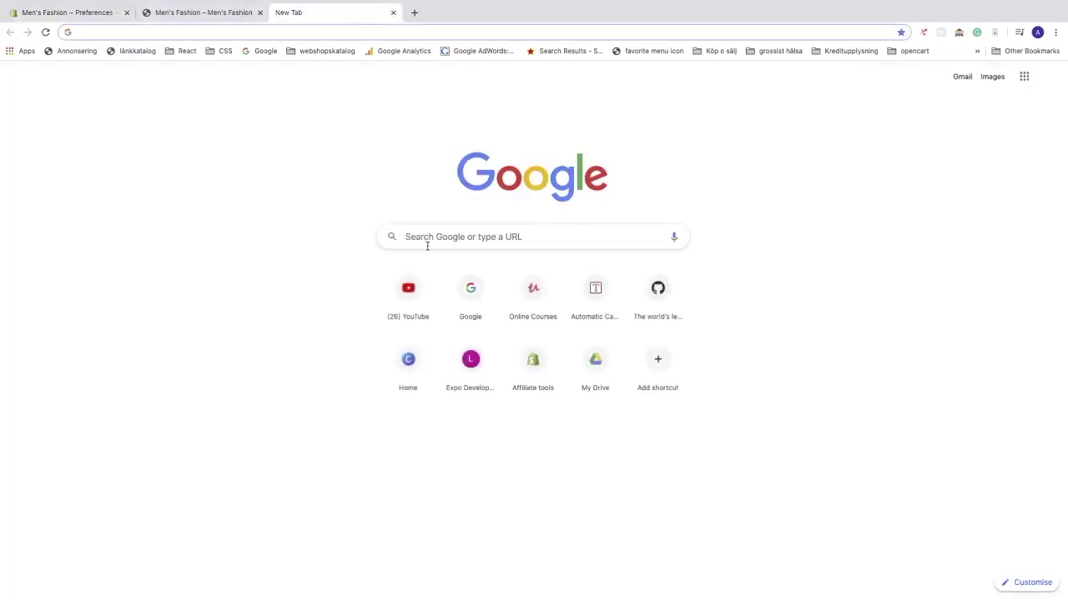
left_click(437, 241)
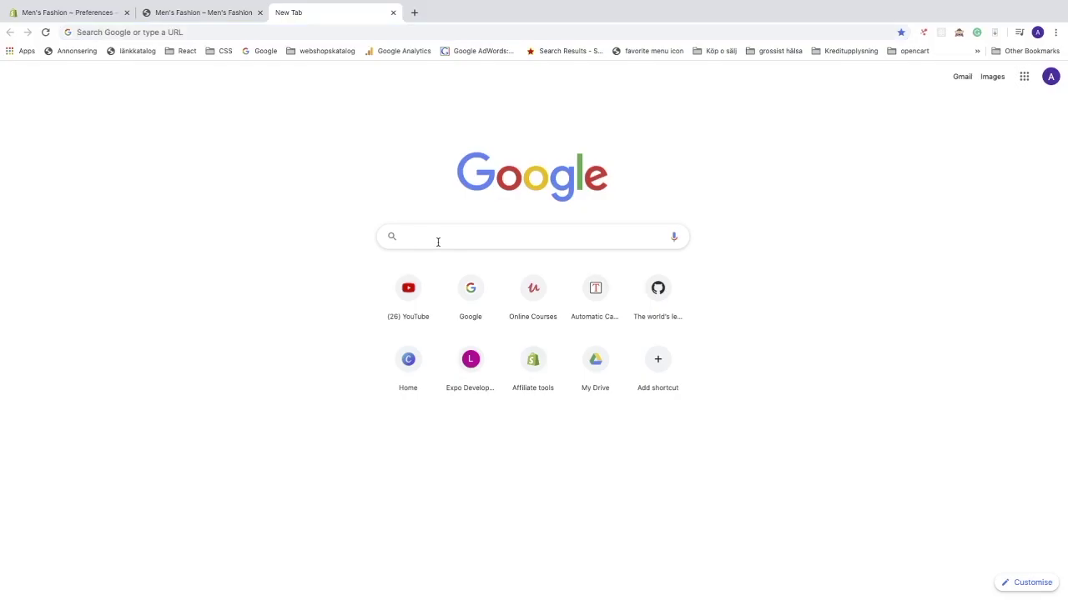
type("google analytics")
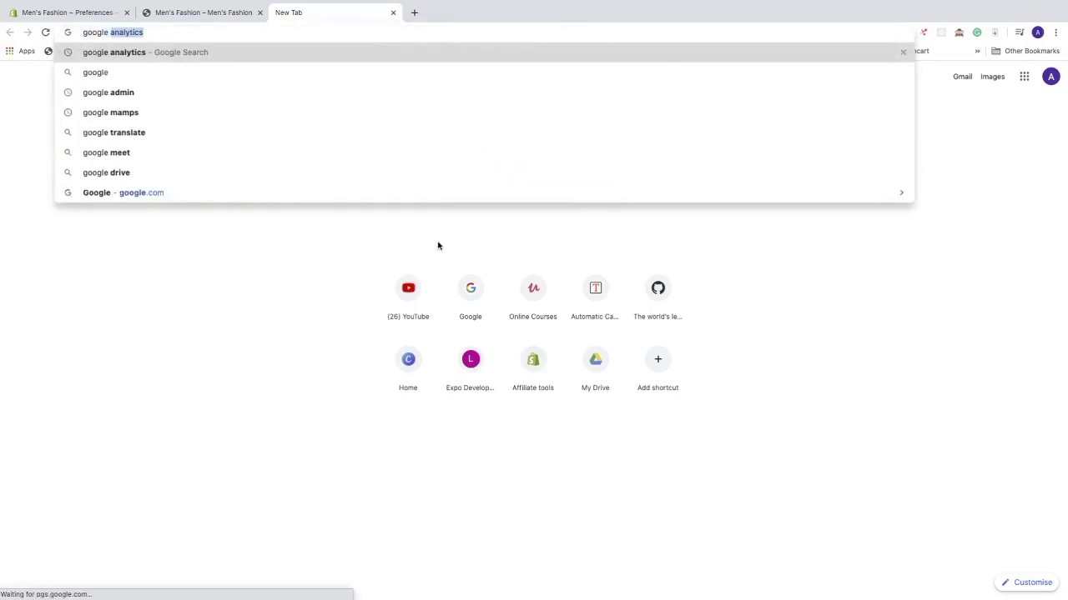
key("Return")
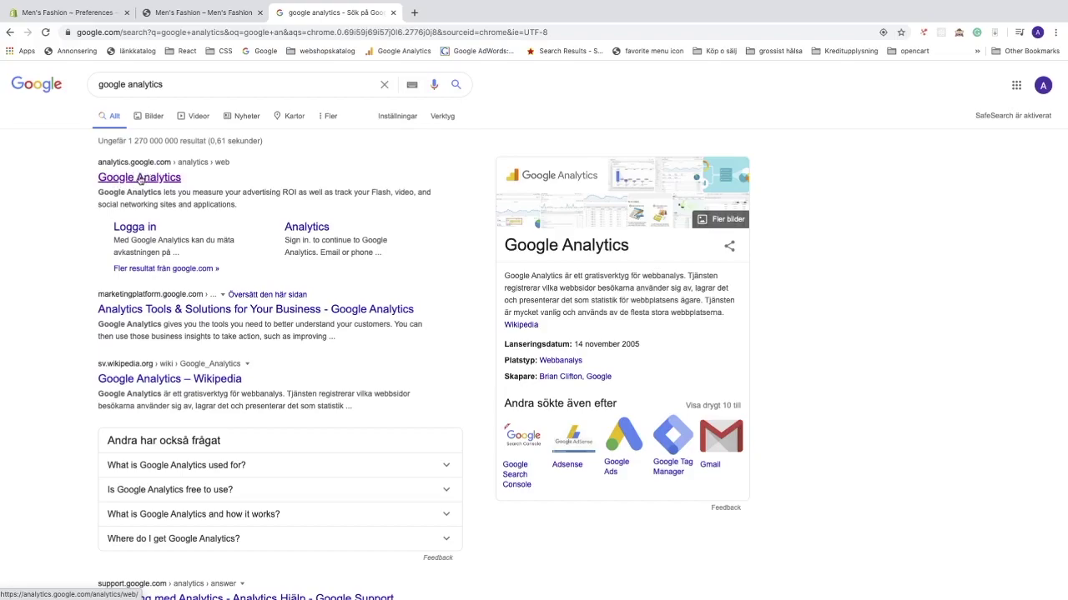
left_click(139, 178)
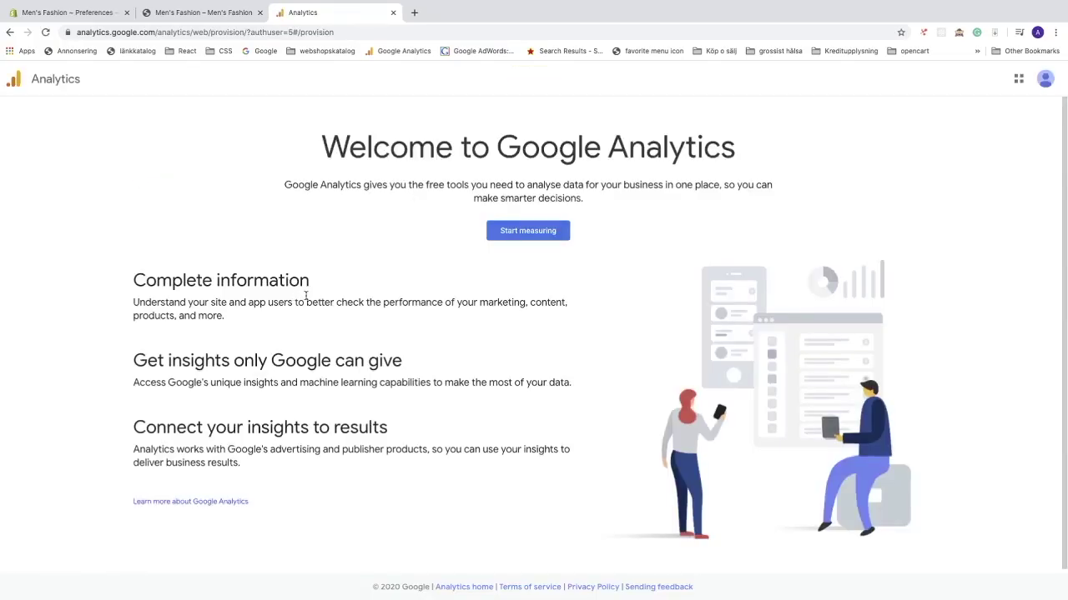
- Start a new Analytics account named ShopifyTutorials, keep all data sharing options enabled and continue to the measurement choice
left_click(518, 232)
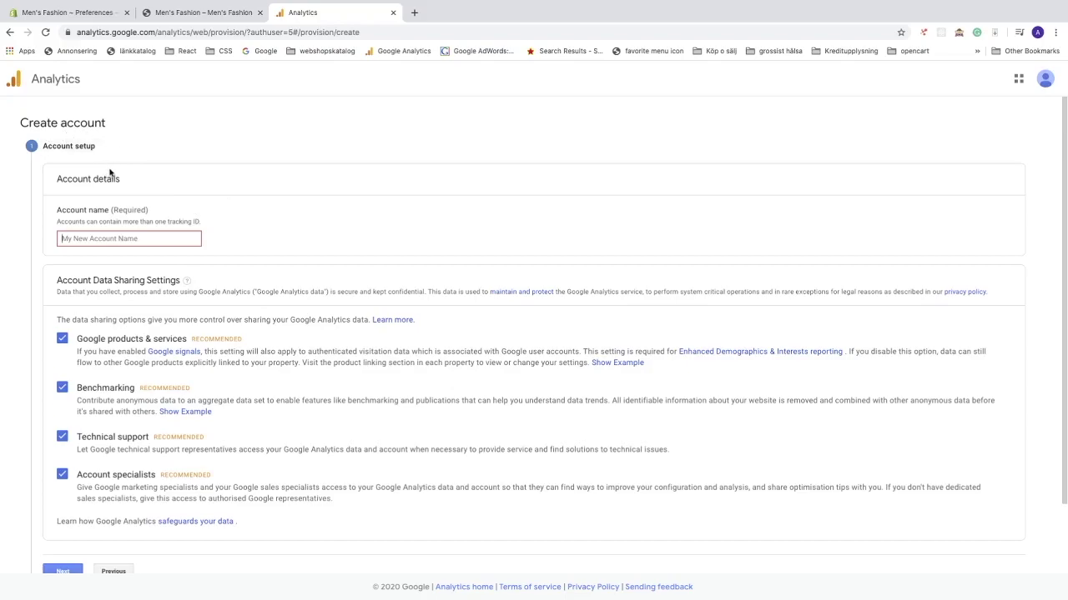
left_click(139, 239)
left_click(139, 238)
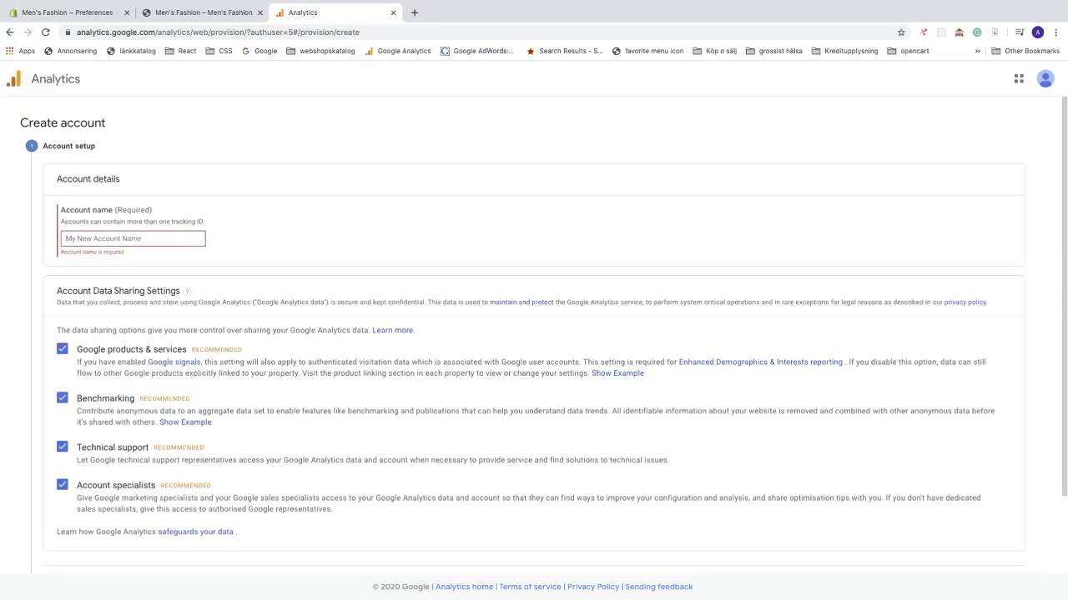
type("S")
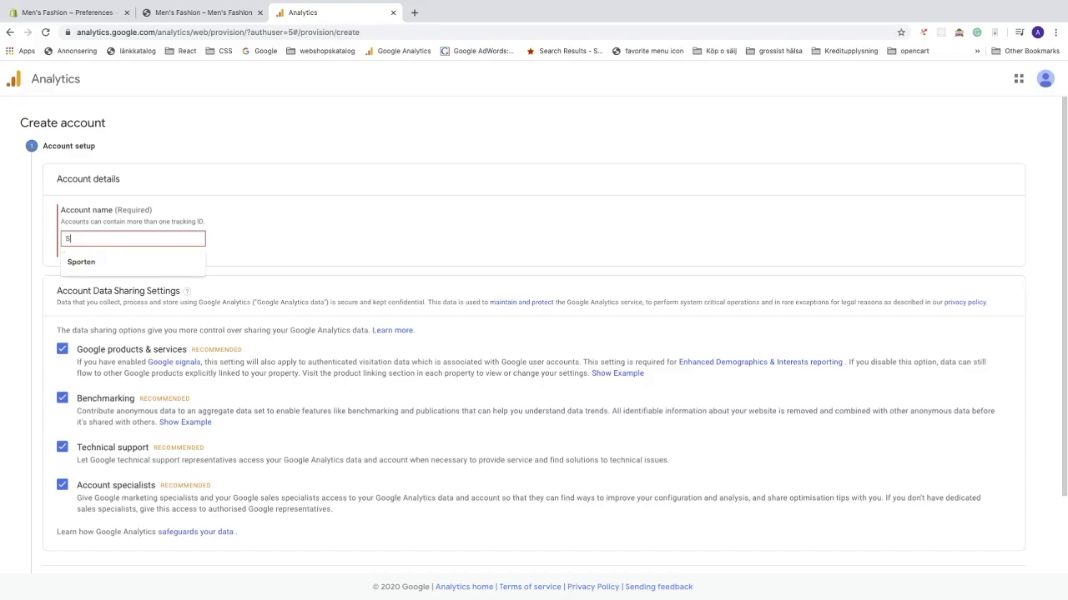
type("hopifyT")
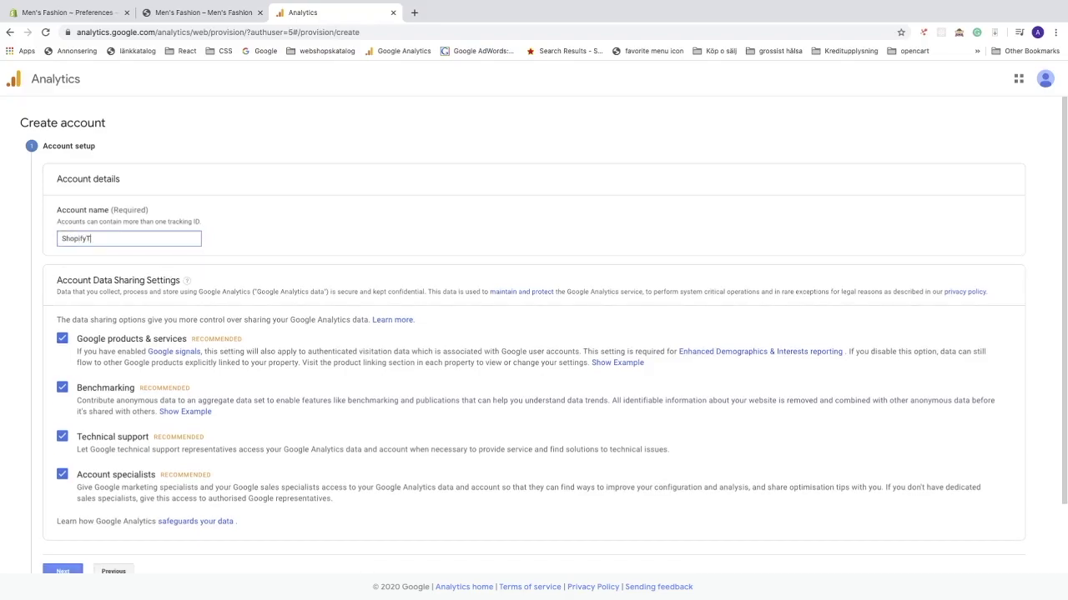
type("utorials")
scroll(144, 280, "down", 2)
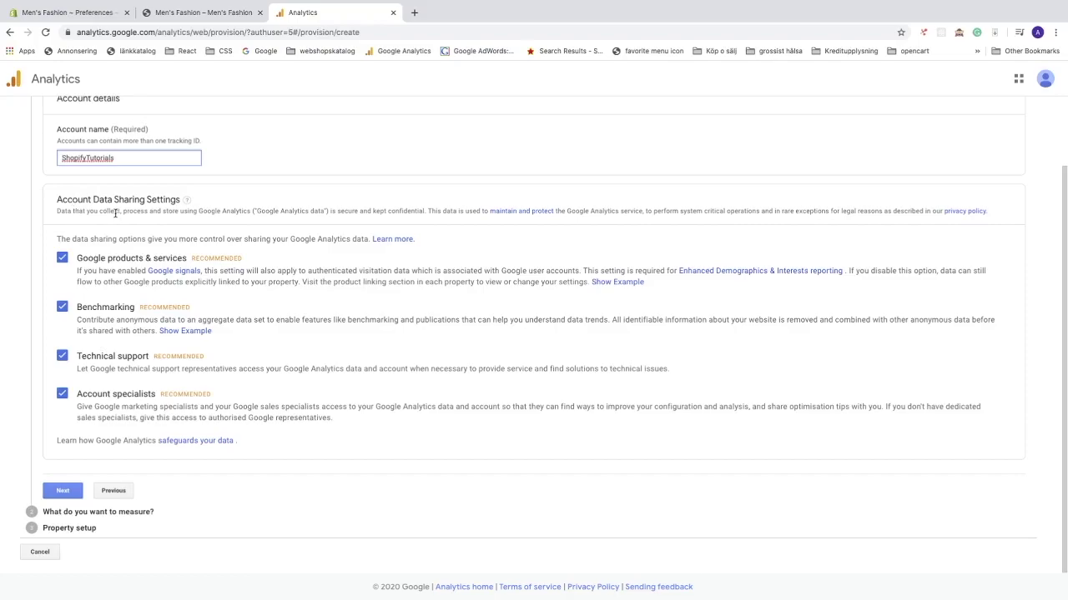
scroll(172, 221, "up", 2)
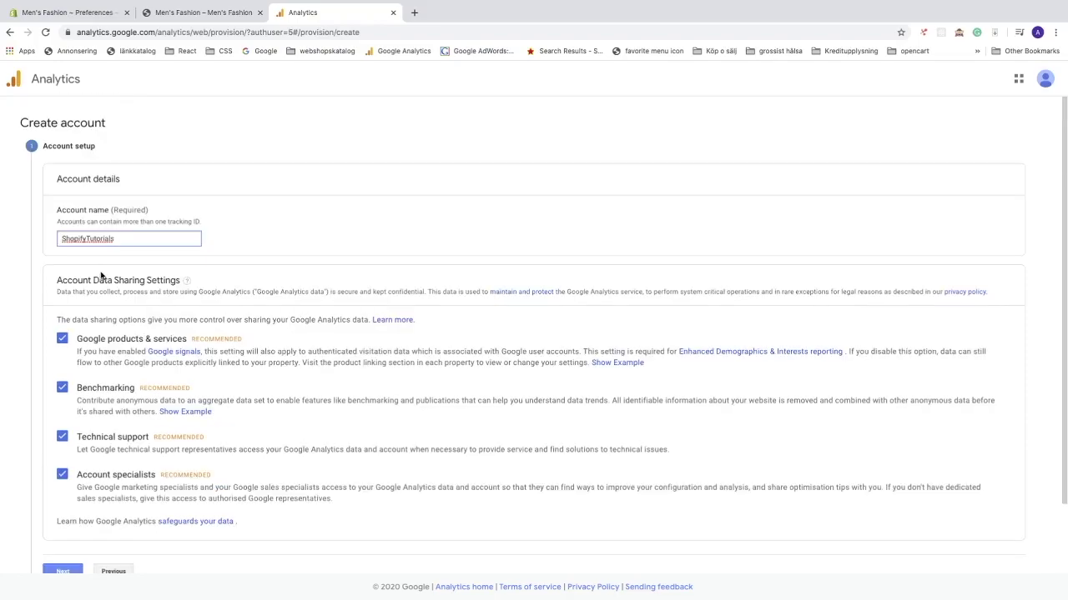
scroll(101, 275, "down", 2)
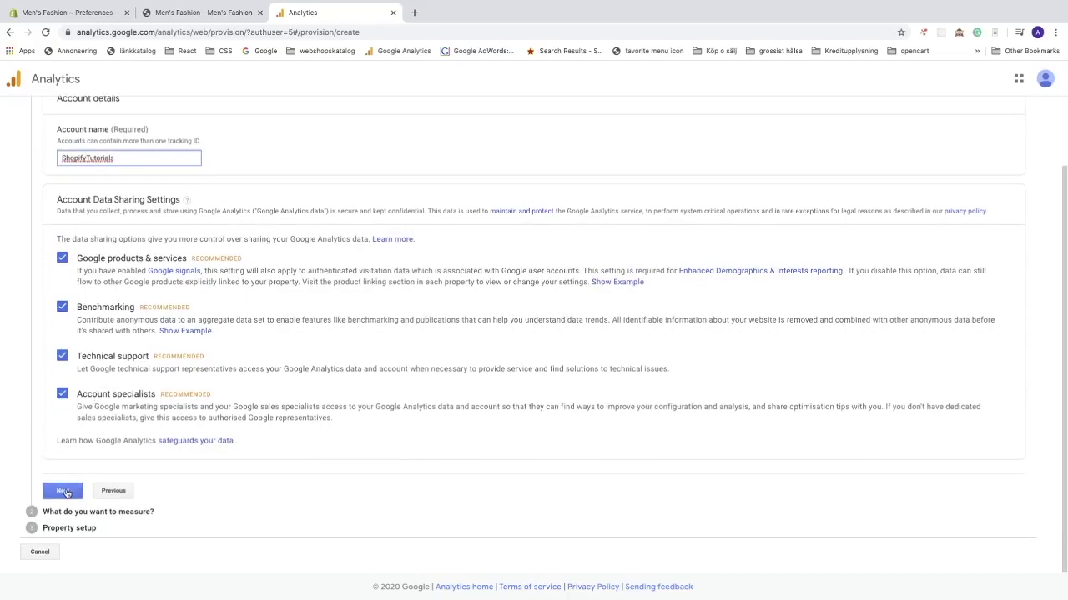
left_click(67, 493)
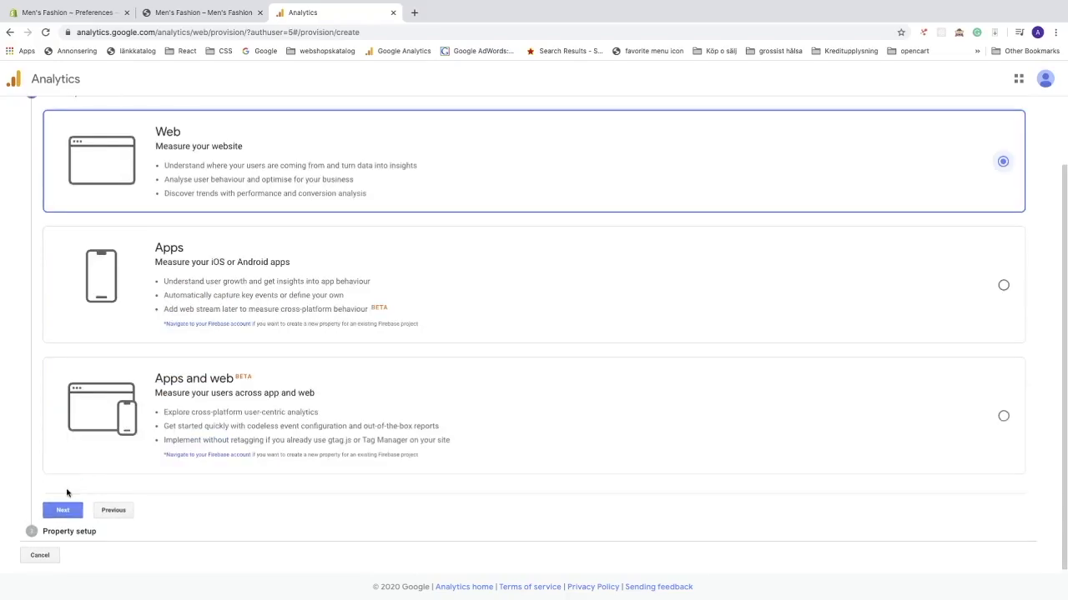
- Keep Web as what to measure and continue to the property setup
scroll(122, 350, "up", 2)
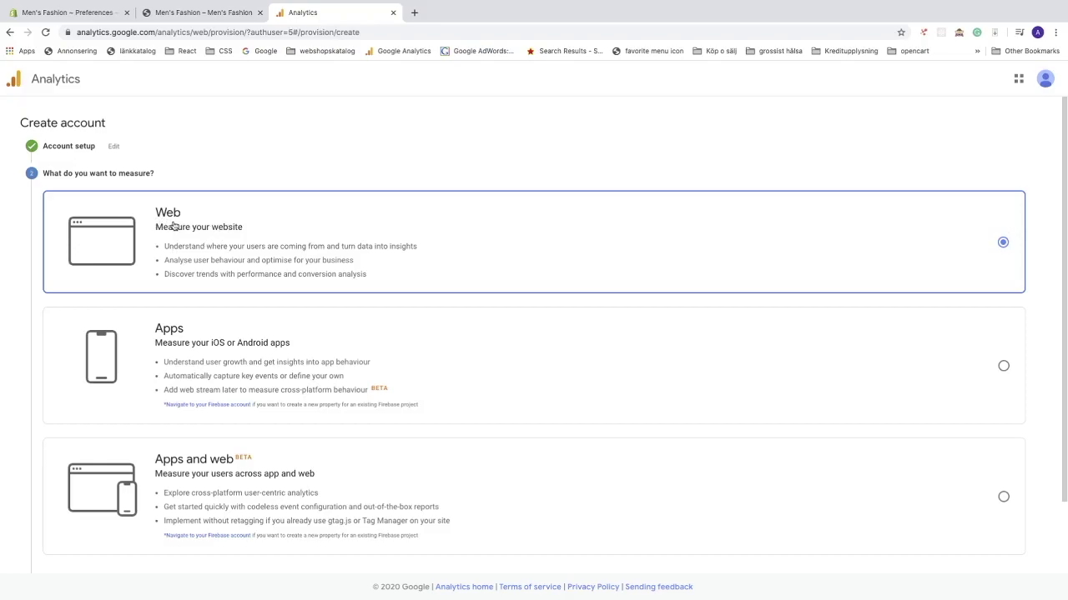
scroll(172, 226, "down", 2)
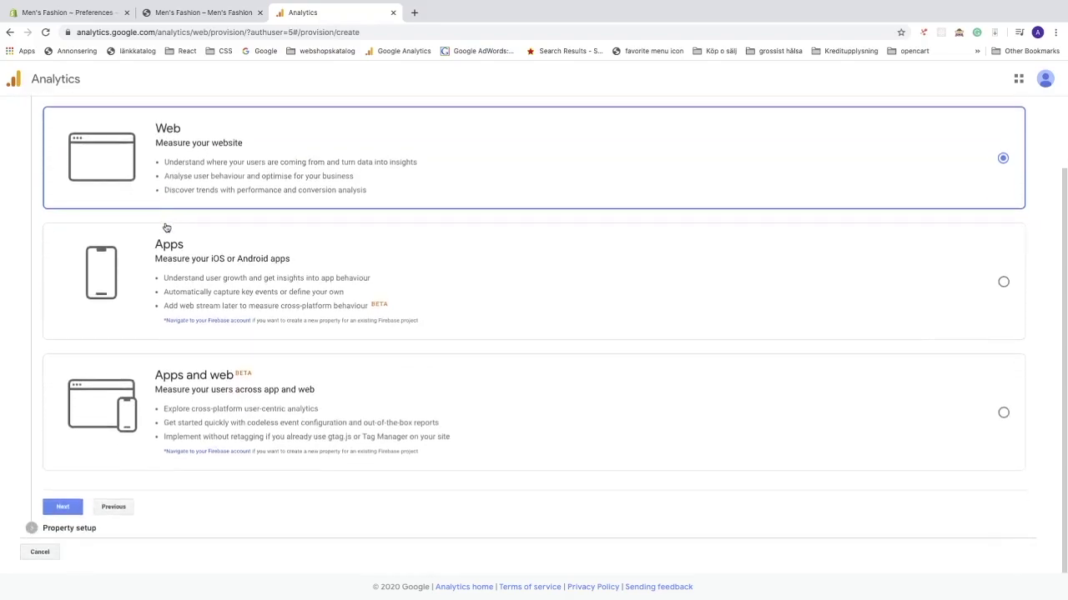
left_click(64, 506)
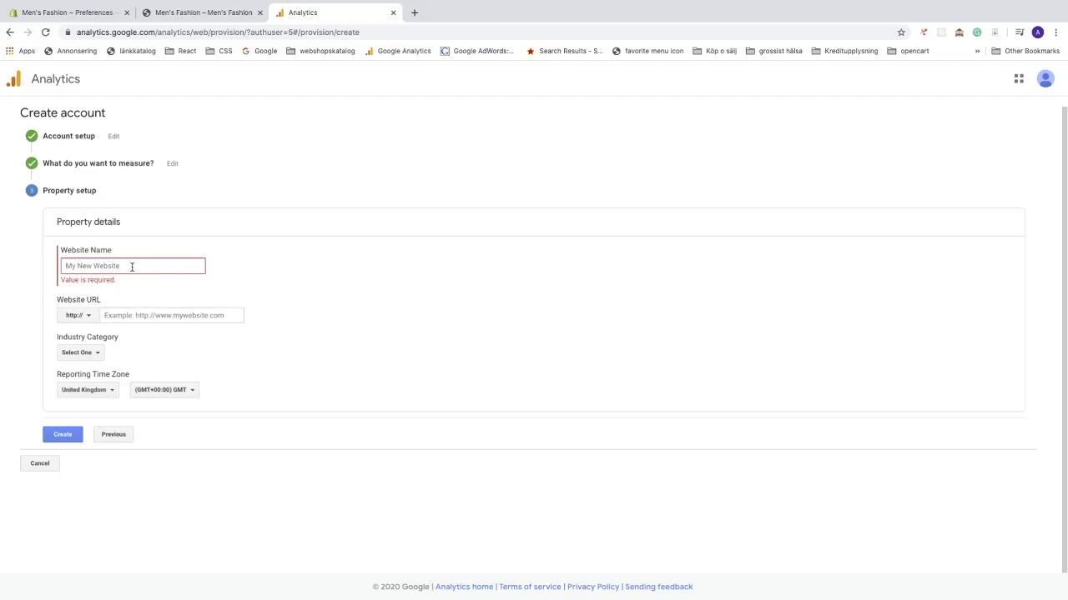
- Enter Men's Fashion as the website name in the property details
left_click(132, 267)
type("Men")
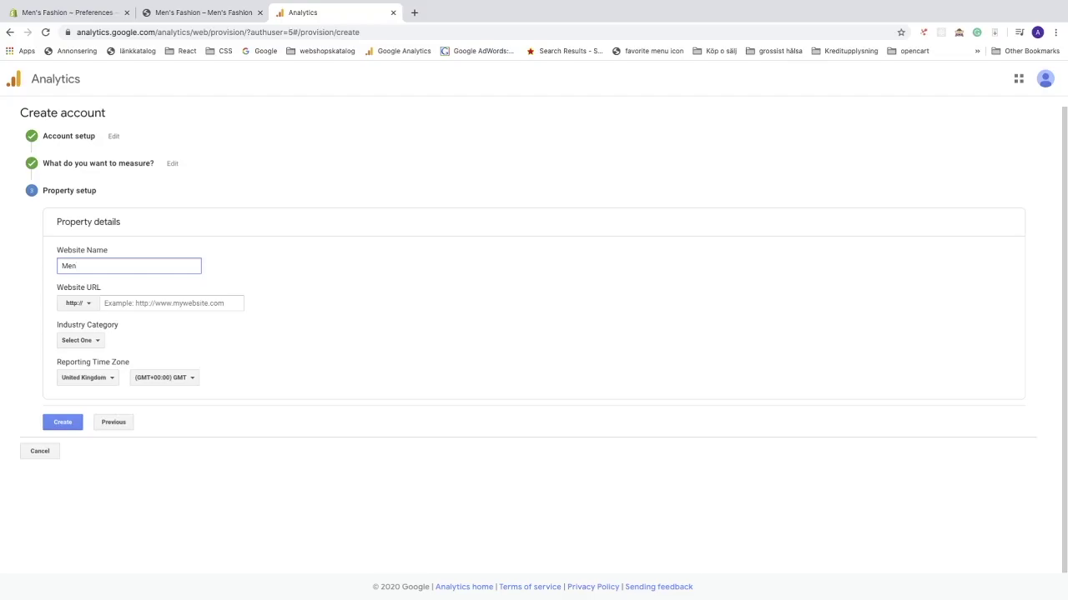
type("'s Fashion")
- Copy the storefront's web address from its browser tab and paste it as the property's website URL
left_click(191, 12)
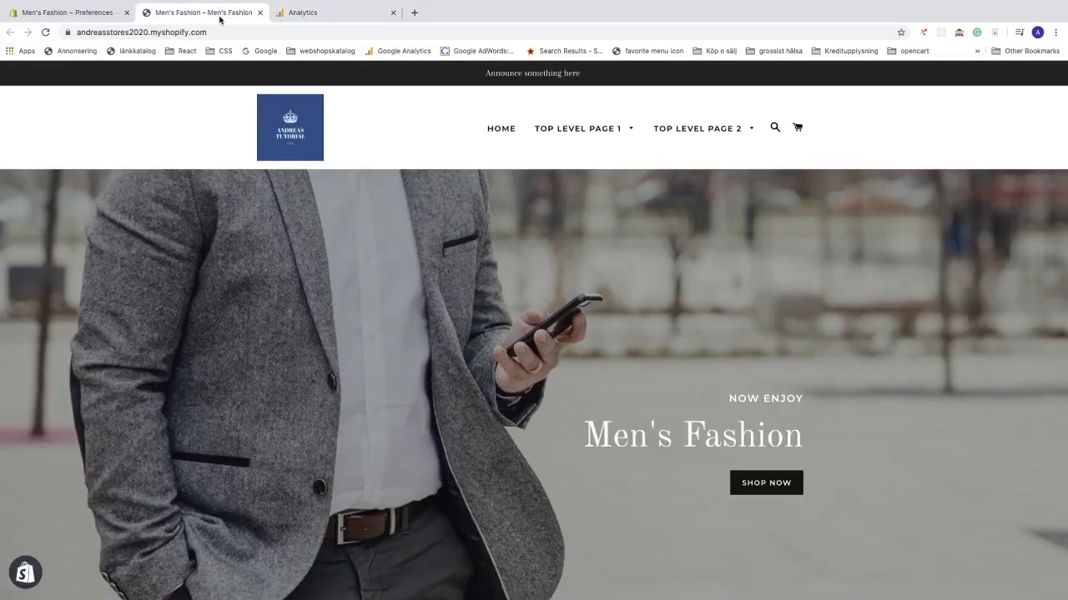
left_click(213, 30)
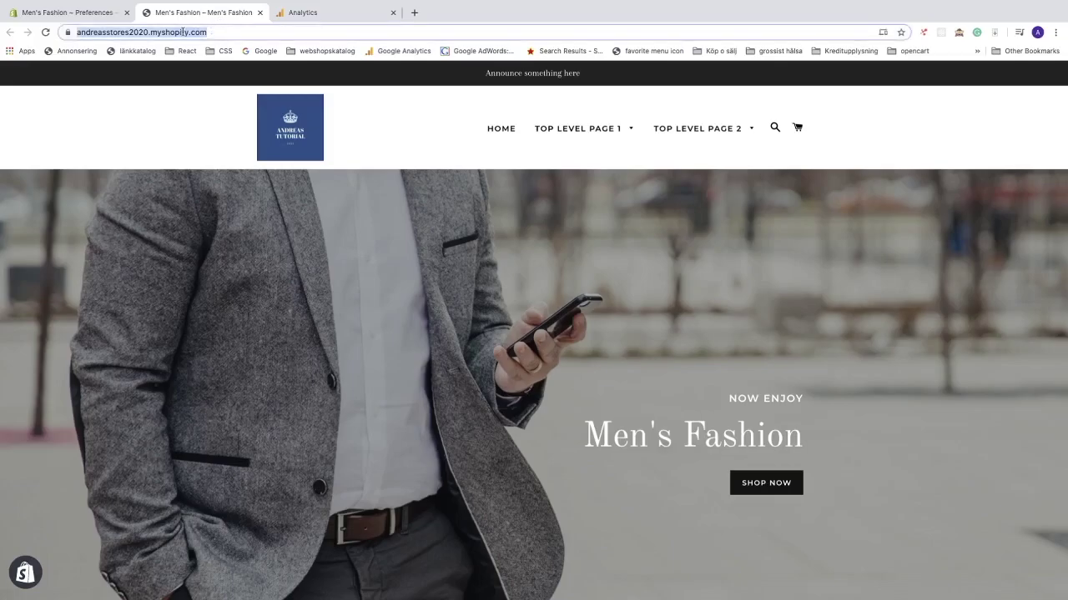
right_click(177, 31)
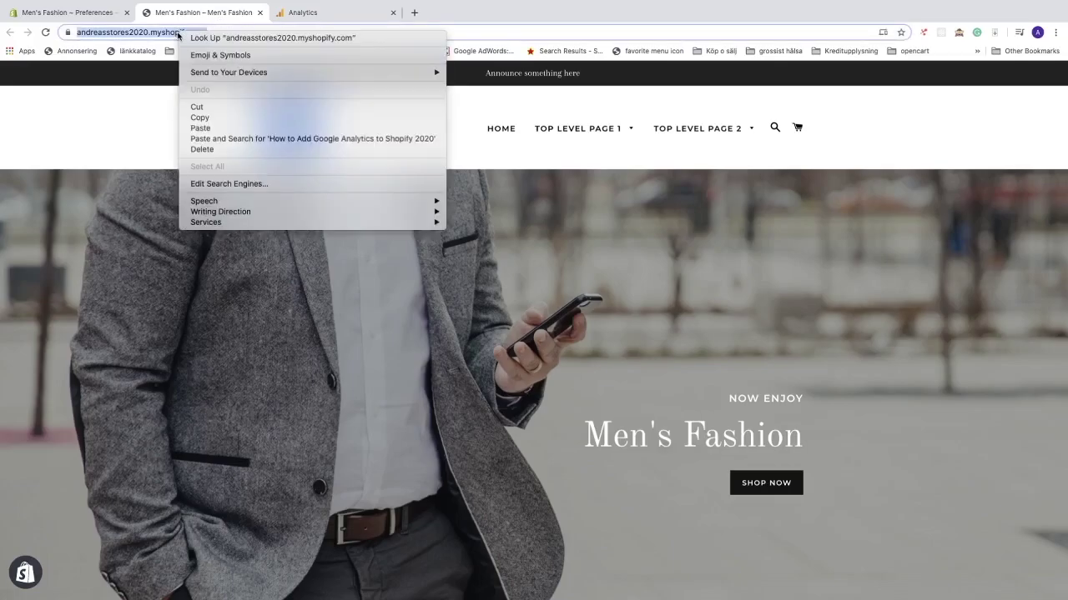
left_click(211, 116)
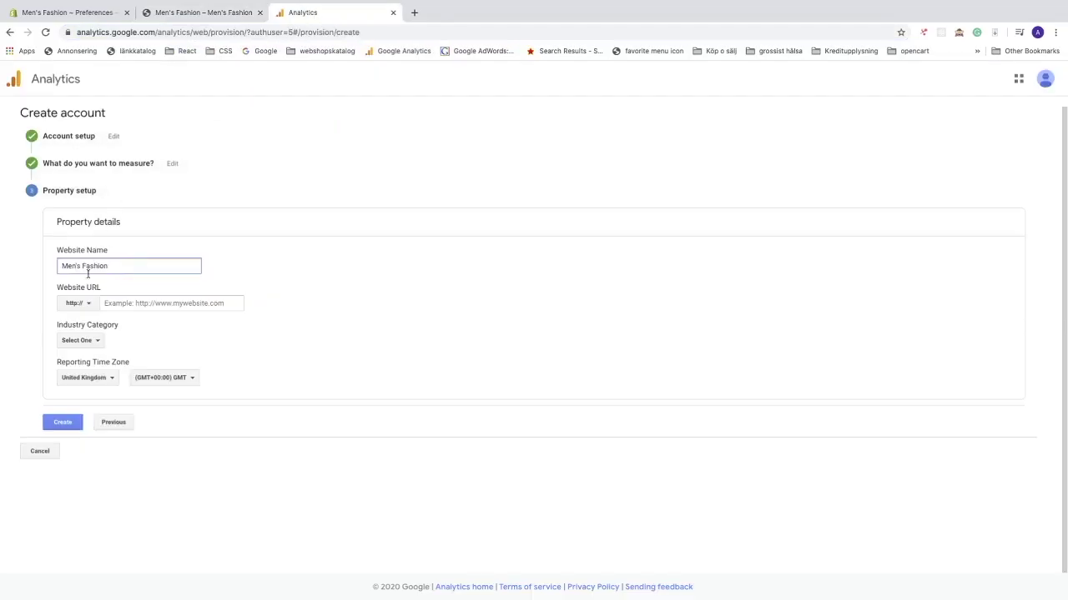
left_click(108, 303)
right_click(112, 303)
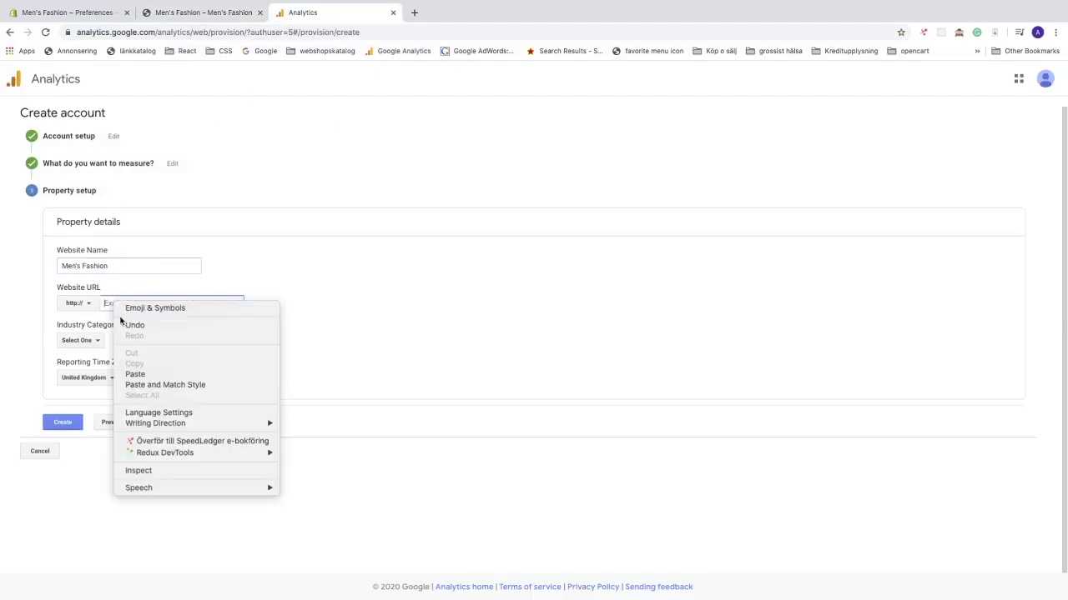
left_click(134, 374)
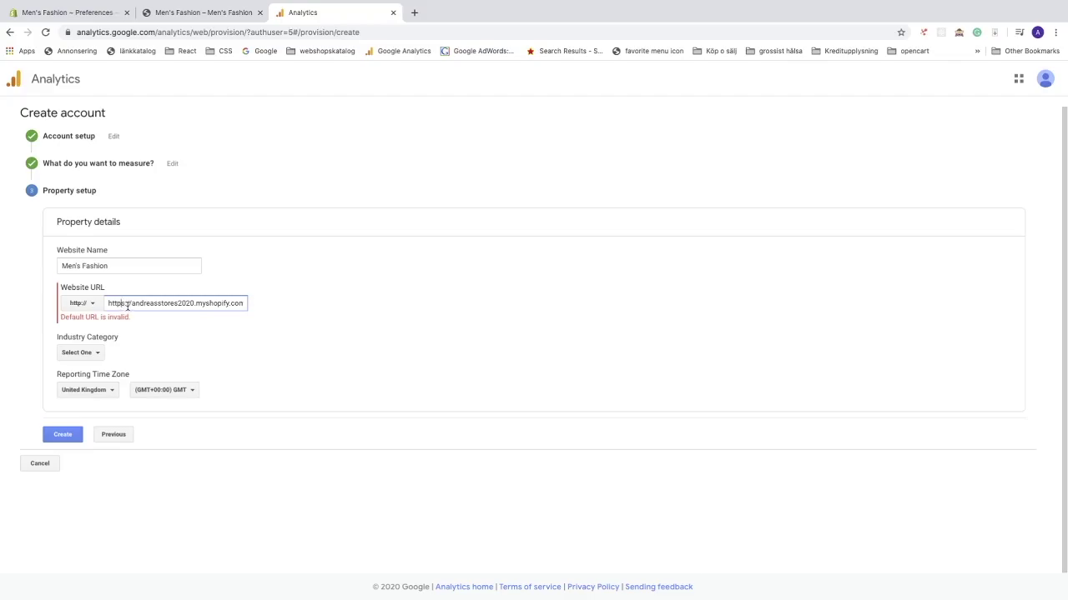
left_click(93, 305)
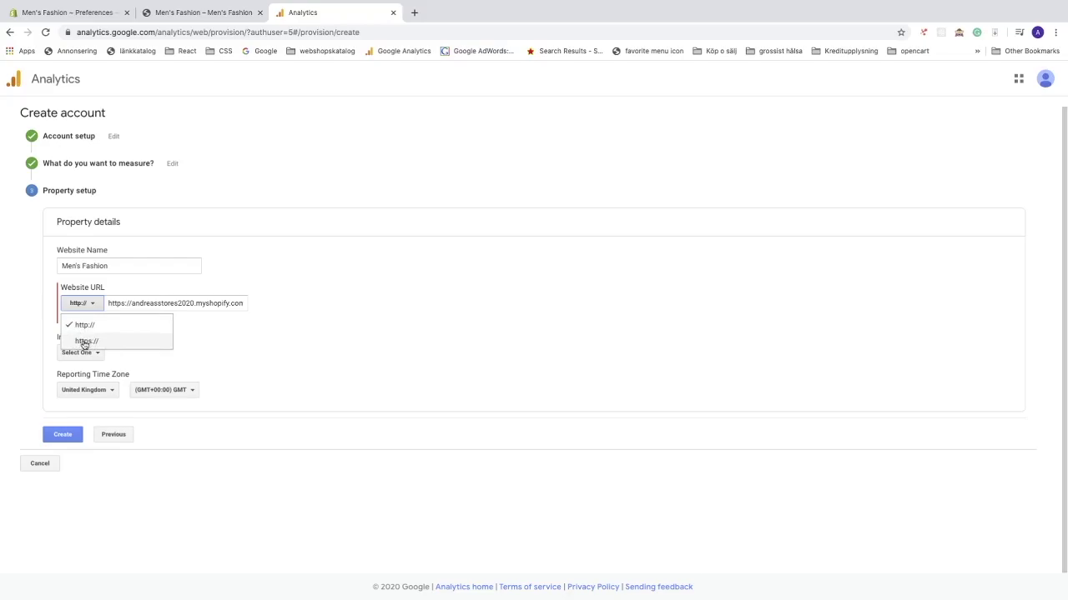
left_click(84, 342)
left_click_drag(132, 304, 104, 309)
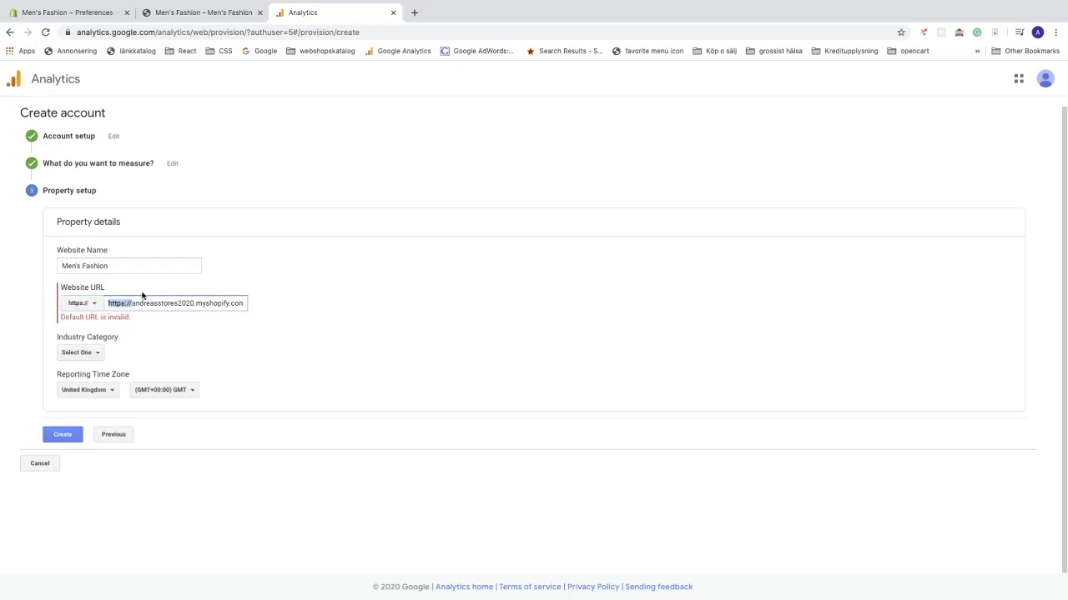
key("BackSpace")
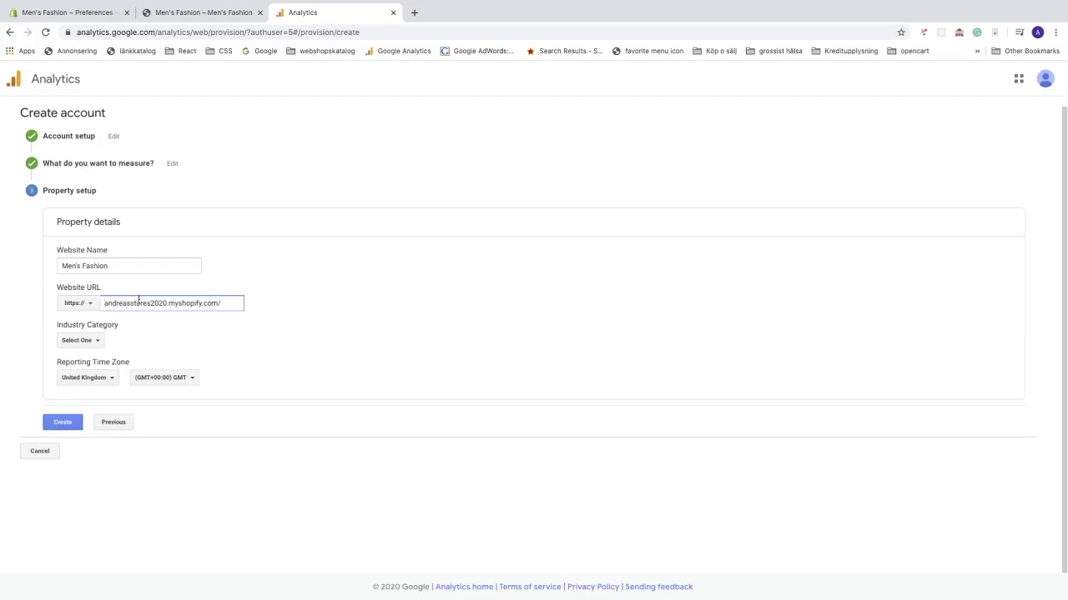
- Choose Beauty and Fitness as the property's industry category
left_click(100, 342)
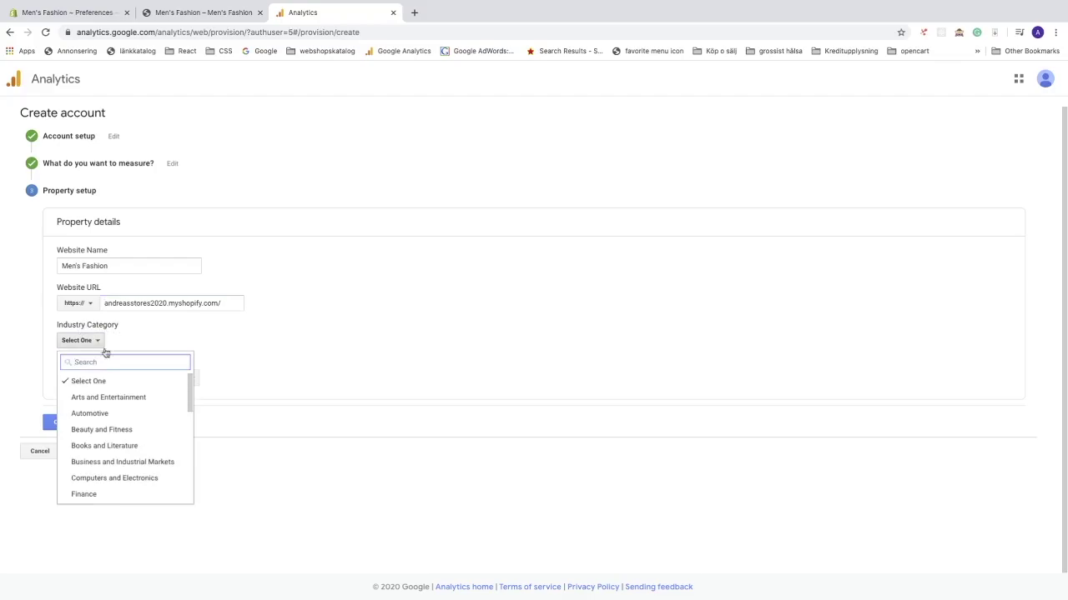
scroll(115, 404, "down", 1)
scroll(114, 404, "down", 2)
scroll(143, 401, "up", 3)
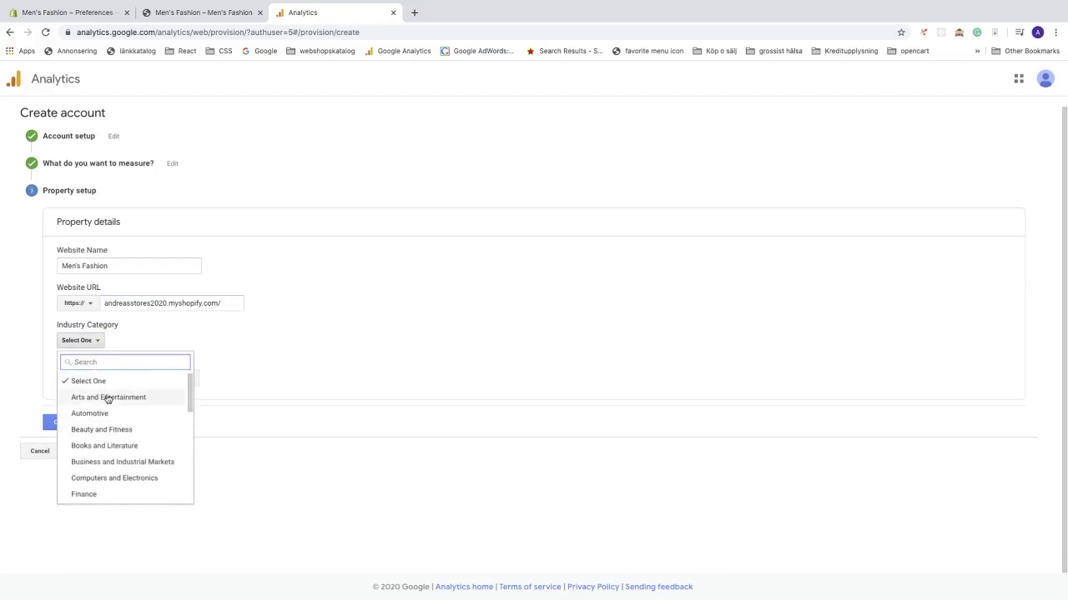
scroll(104, 411, "down", 3)
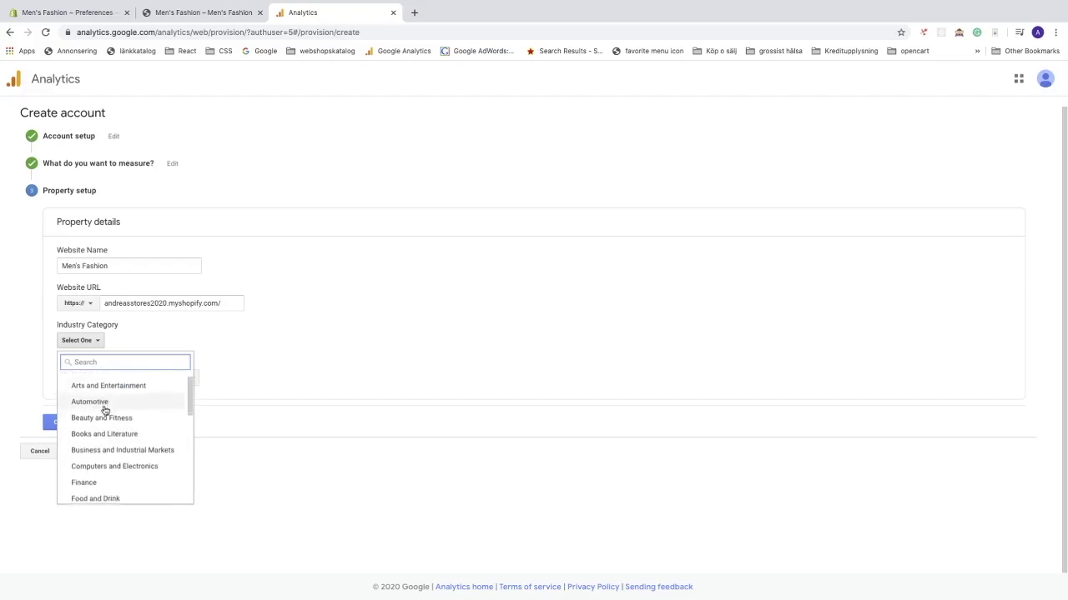
scroll(115, 414, "down", 4)
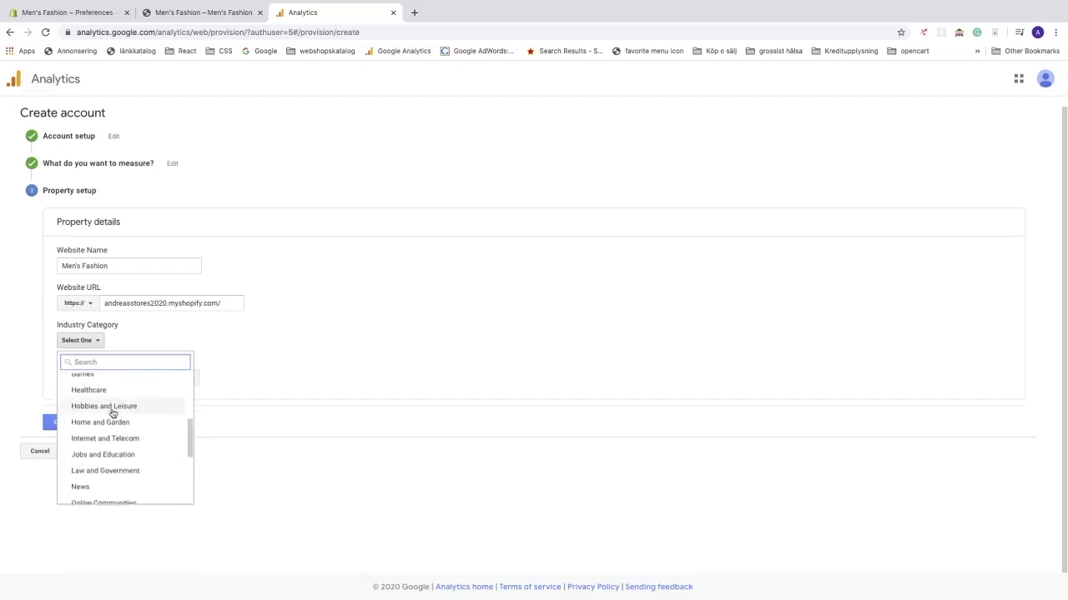
scroll(114, 416, "down", 1)
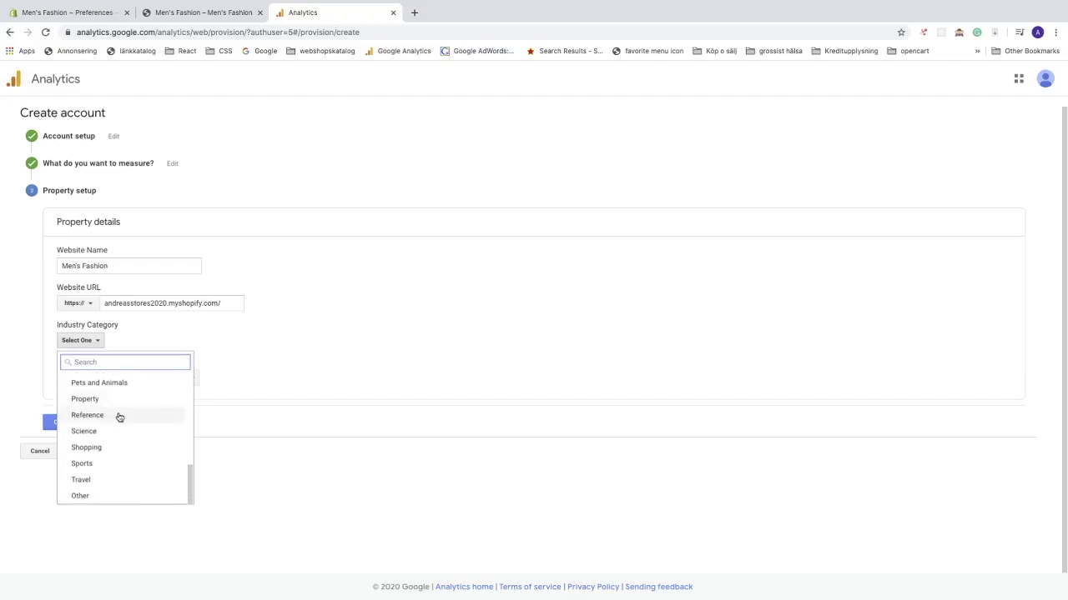
scroll(119, 417, "up", 3)
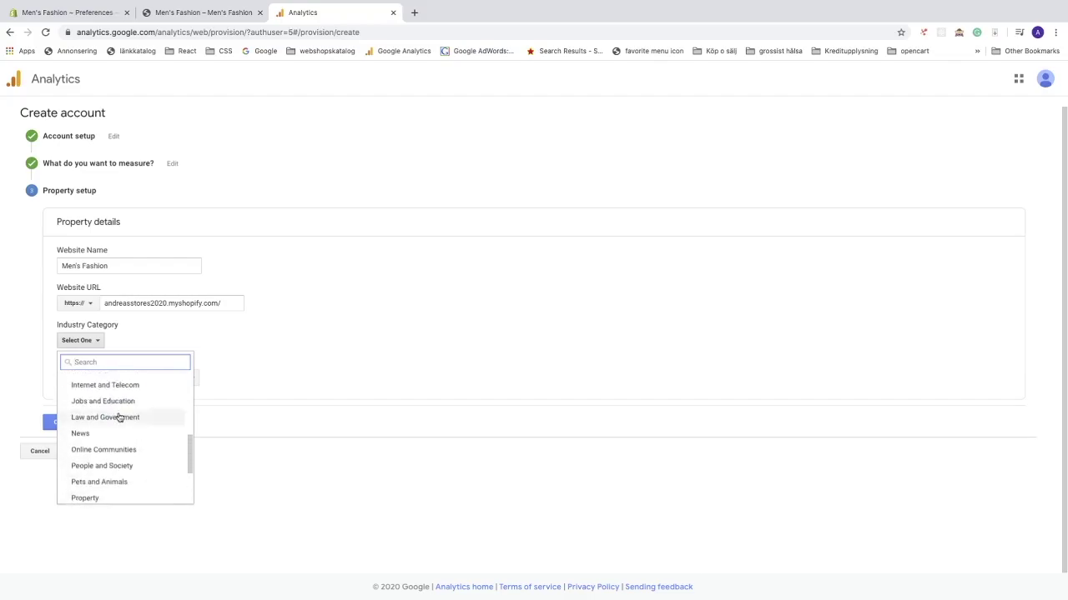
scroll(120, 417, "up", 5)
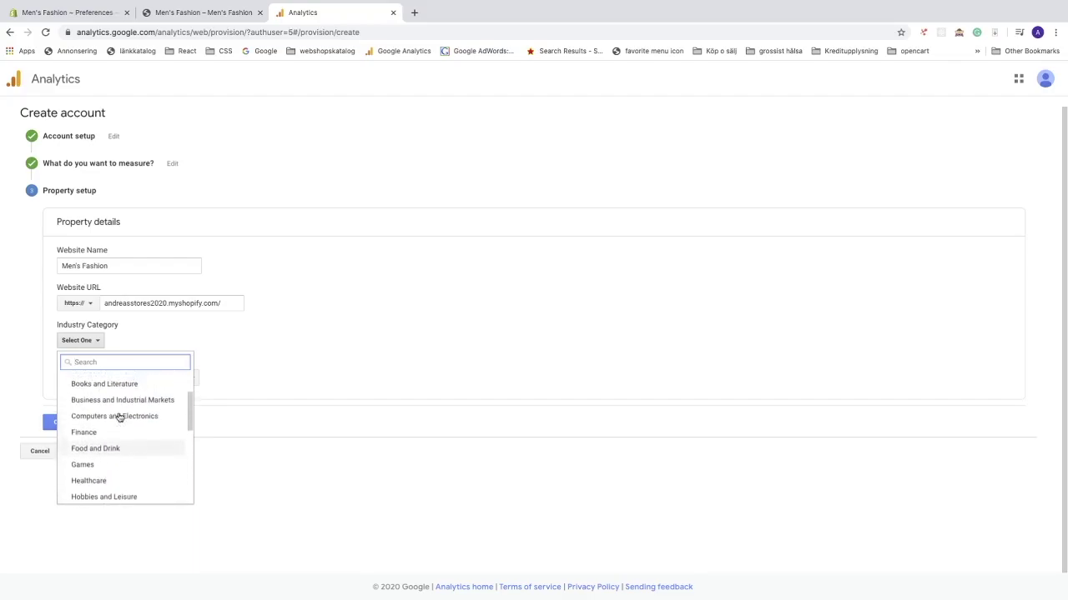
scroll(119, 417, "up", 3)
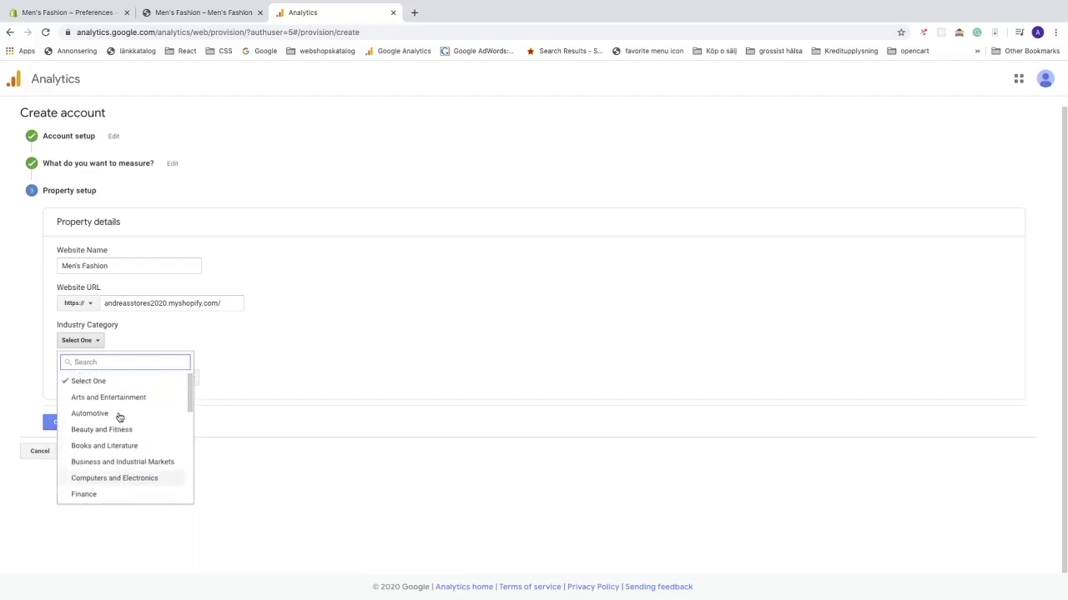
scroll(118, 417, "up", 1)
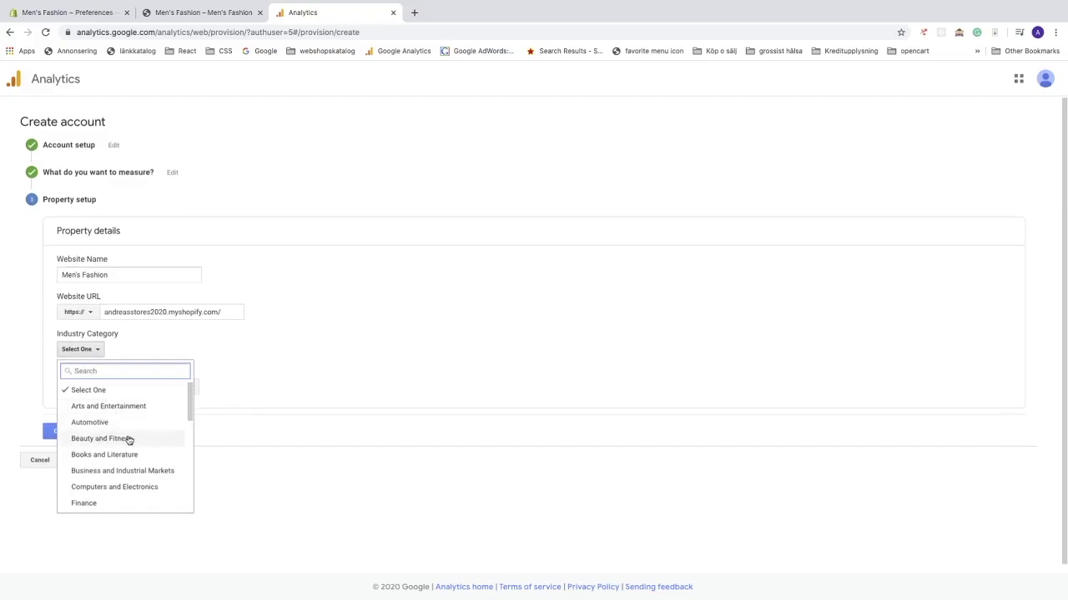
left_click(125, 438)
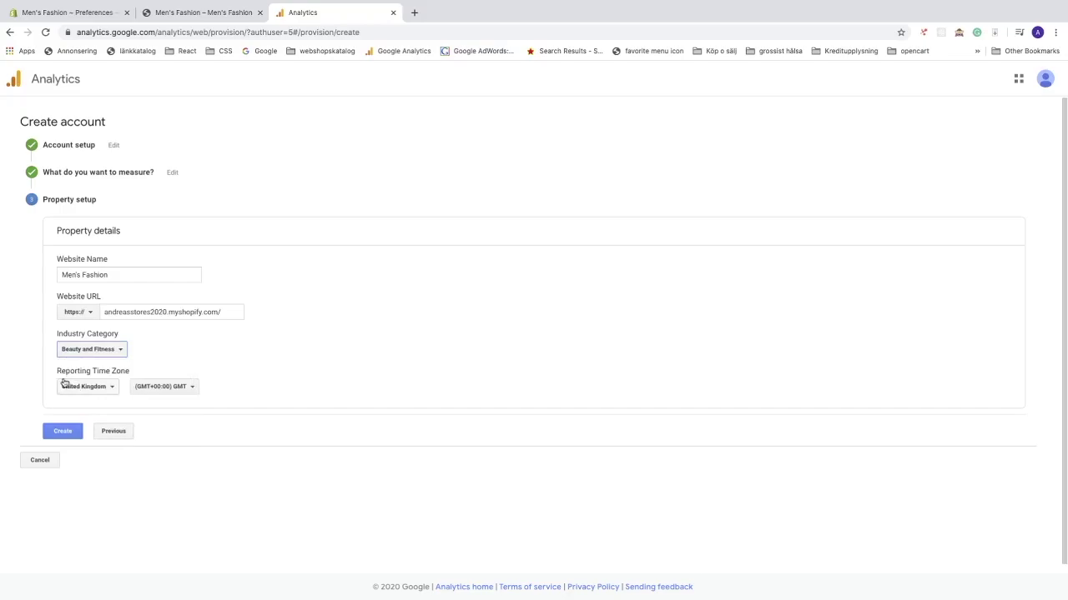
- Set the reporting time zone's country to Sweden and submit the property setup to create the account
left_click(114, 388)
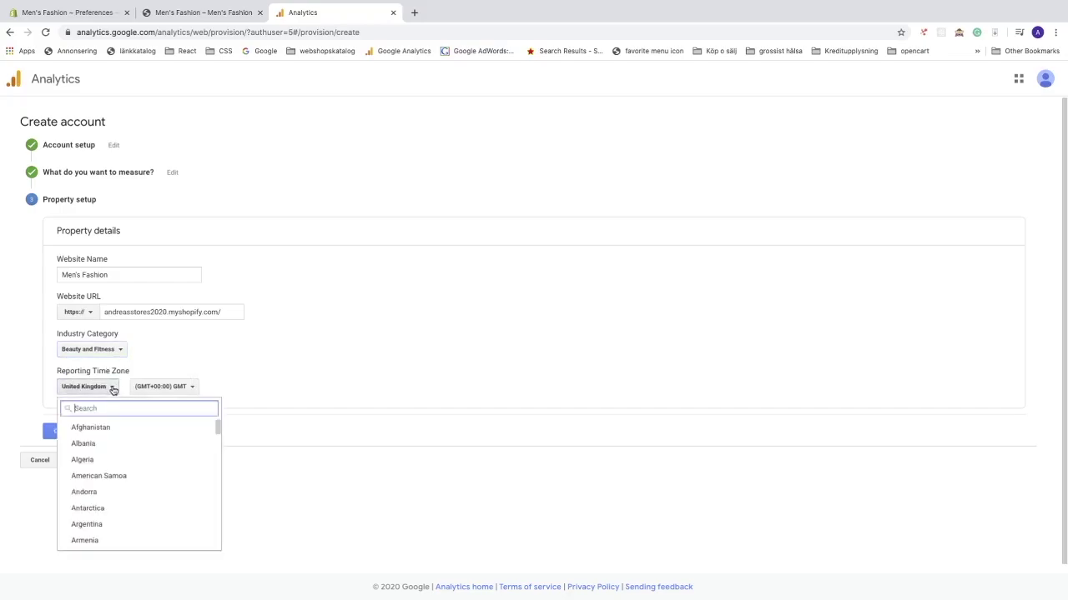
type("swede")
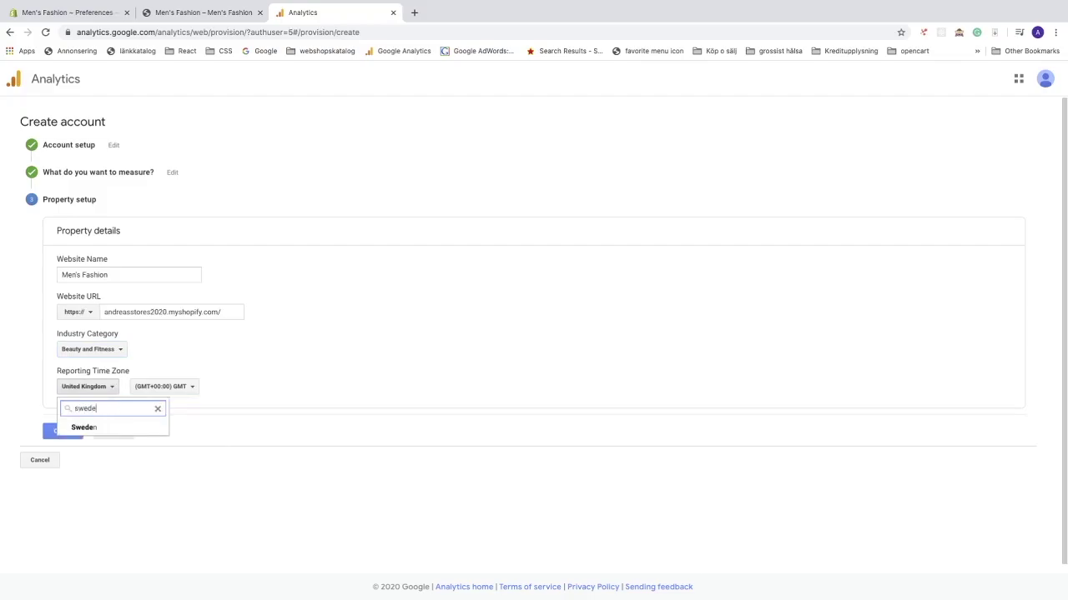
left_click(80, 428)
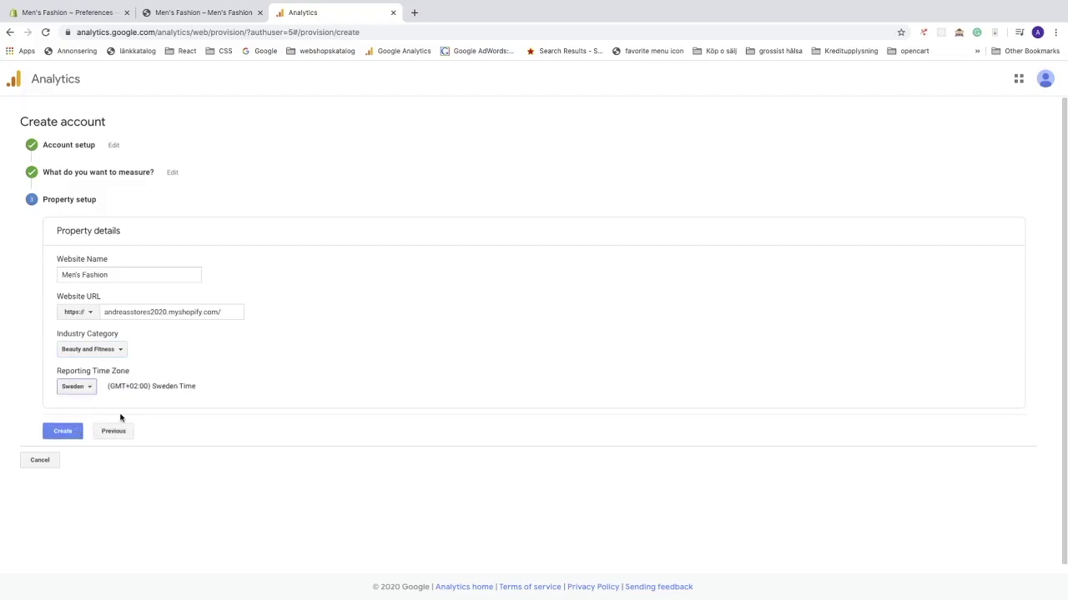
left_click(60, 433)
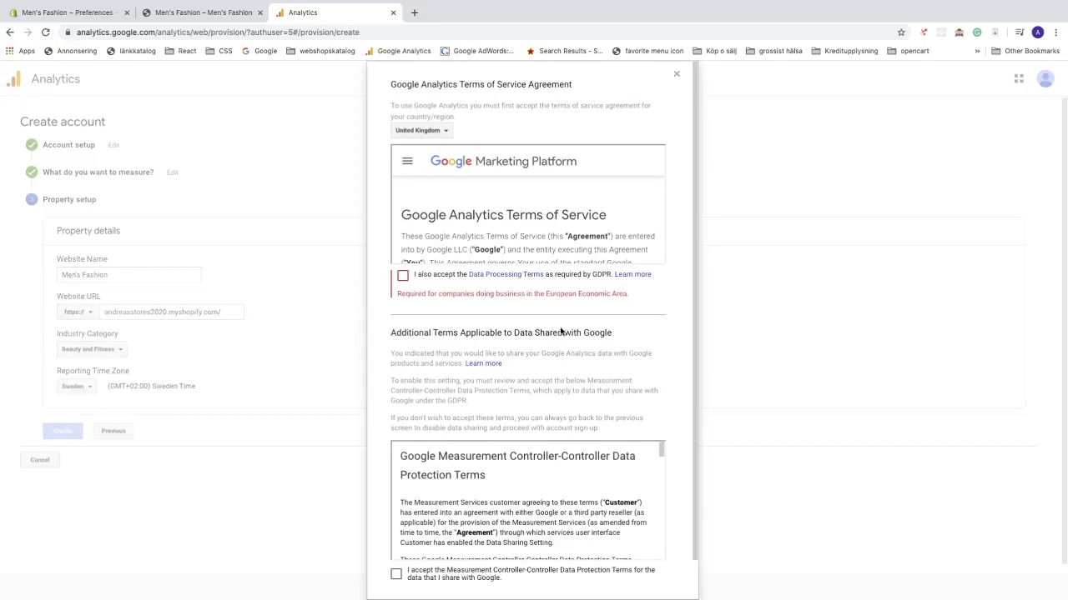
- Set the terms of service country to Sweden, go through the agreement and accept the Data Processing Terms required by GDPR
left_click(443, 133)
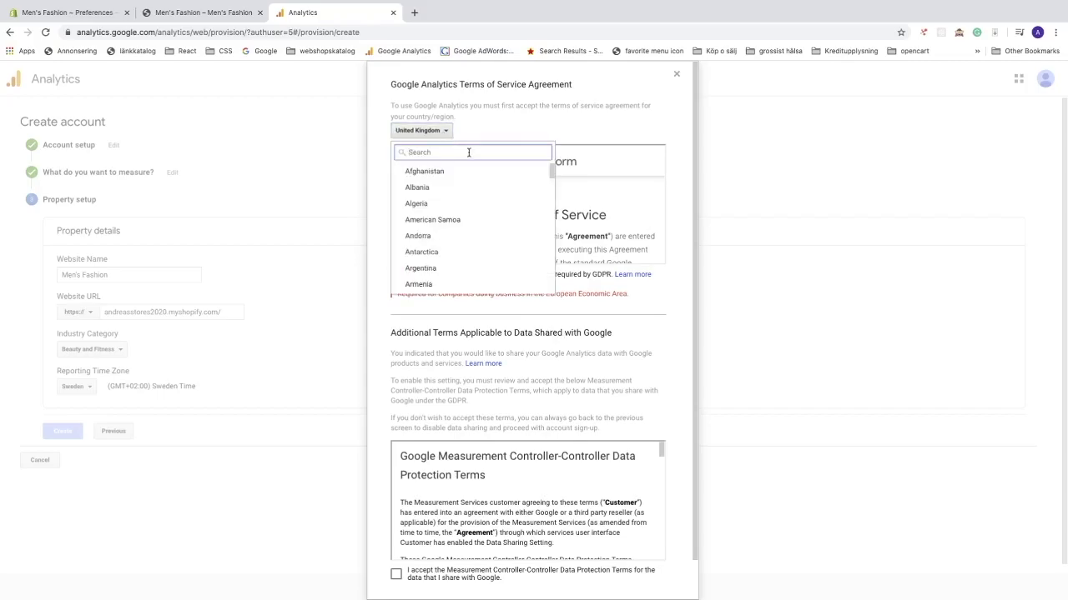
type("swed")
left_click(420, 171)
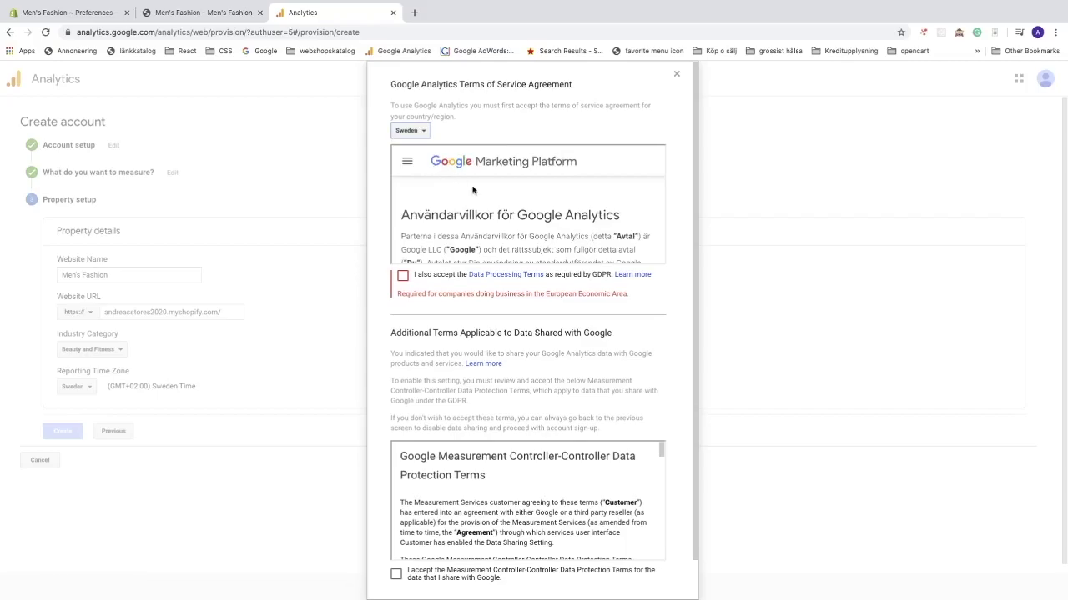
scroll(507, 200, "down", 5)
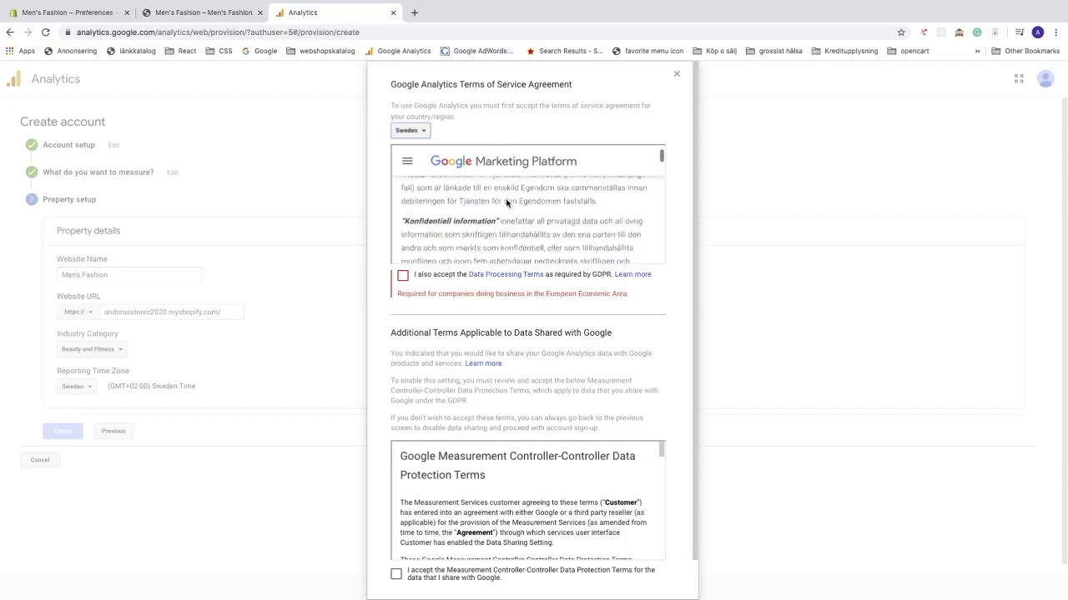
scroll(508, 206, "down", 10)
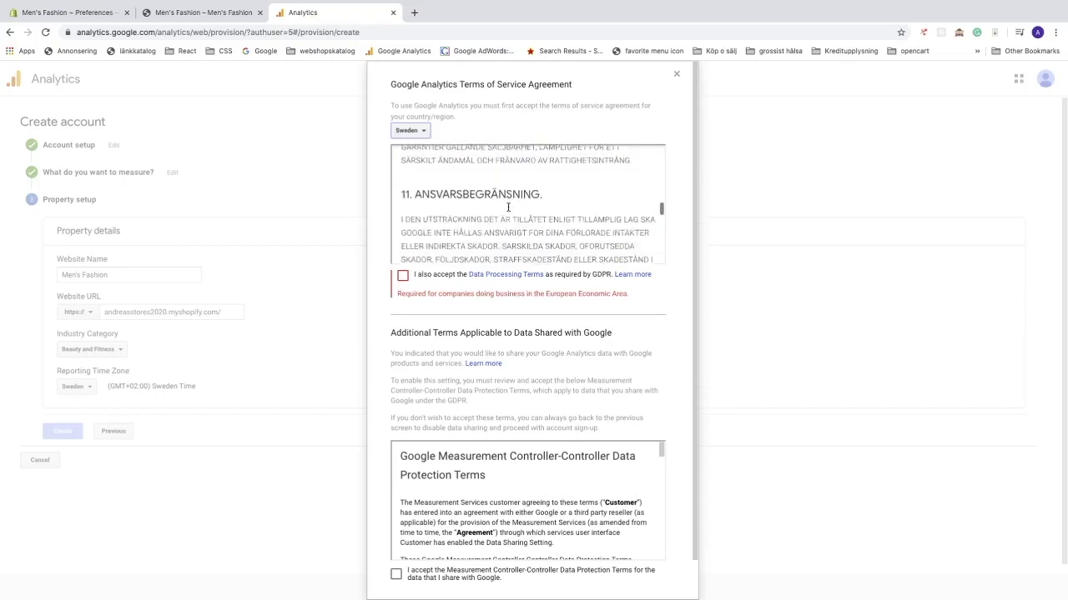
scroll(503, 209, "down", 10)
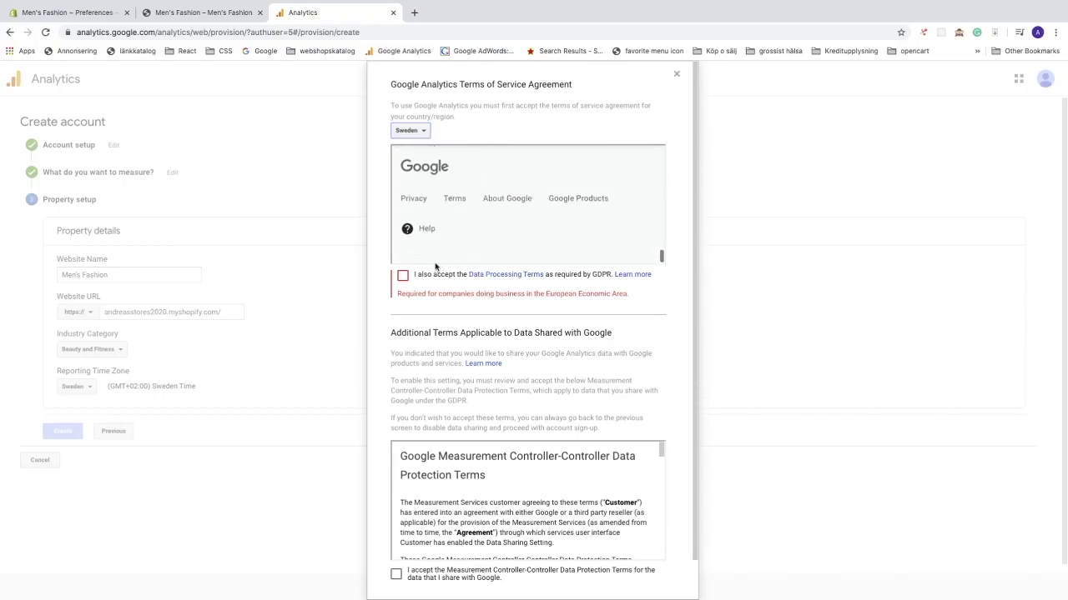
left_click(402, 279)
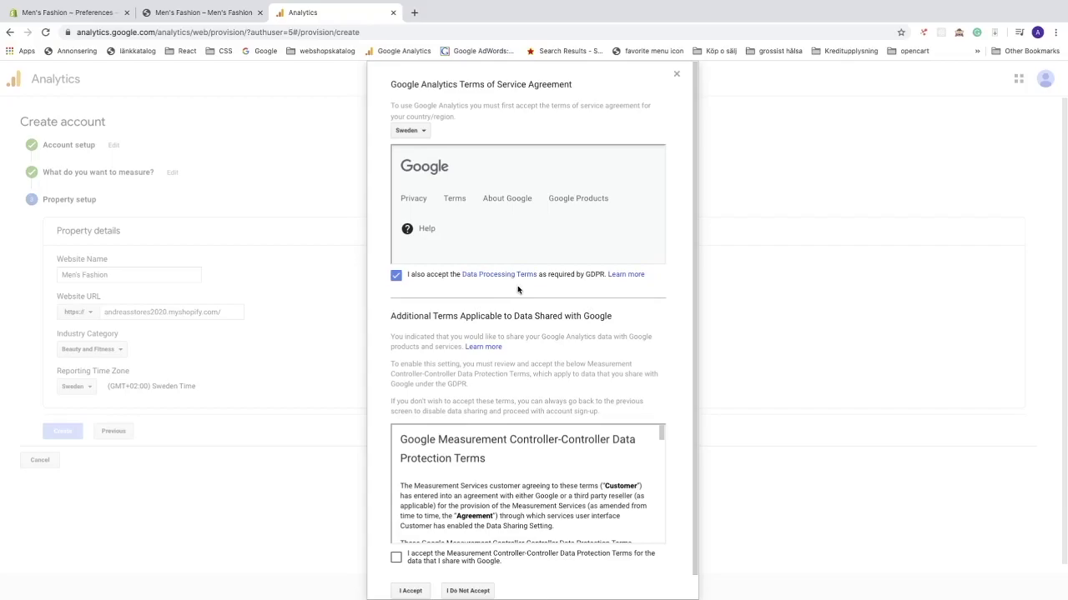
- Go through the Measurement Controller-Controller Data Protection Terms, tick their acceptance and accept the whole agreement
scroll(538, 287, "down", 1)
scroll(539, 288, "up", 1)
scroll(465, 494, "down", 2)
scroll(465, 494, "down", 15)
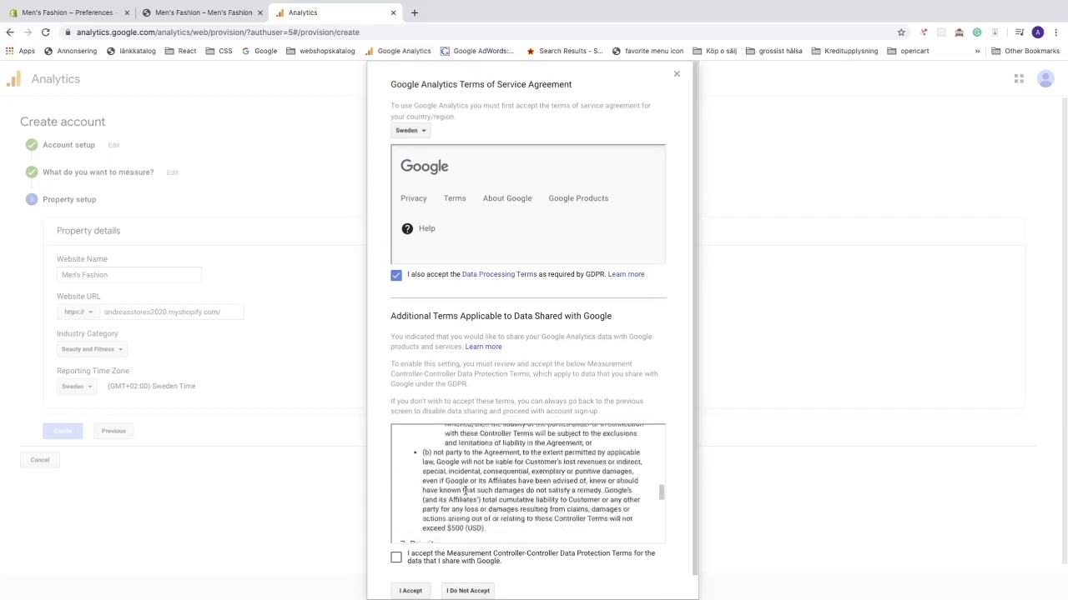
scroll(437, 504, "down", 4)
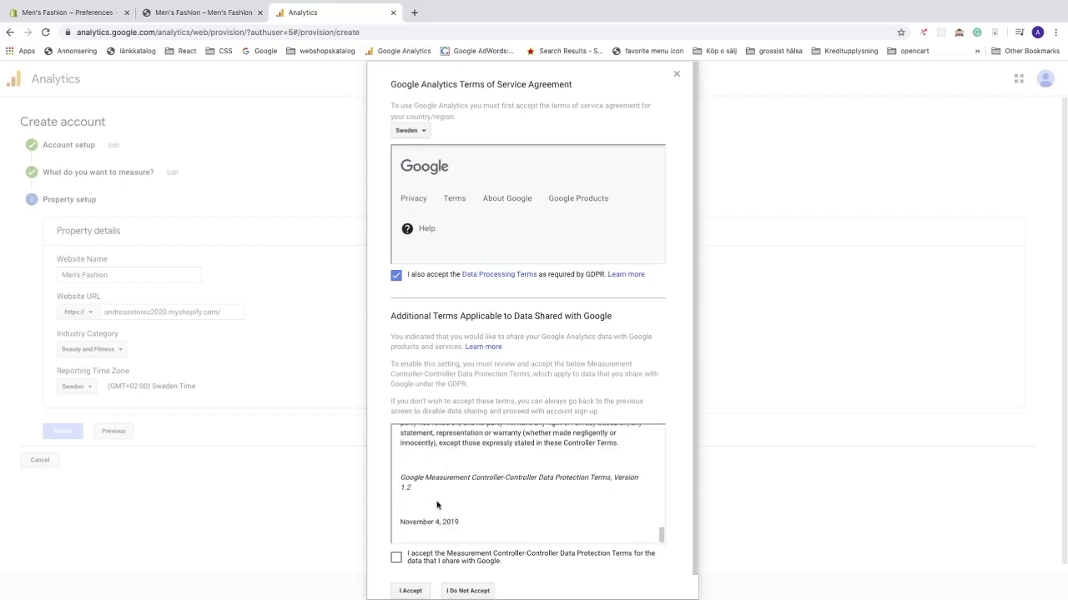
left_click(396, 558)
scroll(401, 517, "down", 1)
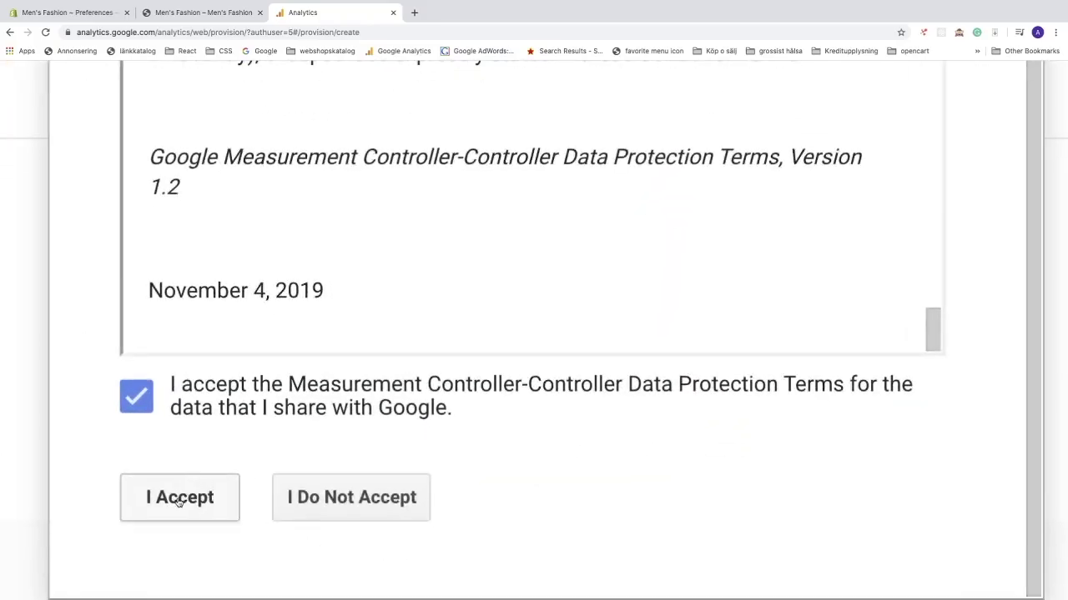
left_click(176, 500)
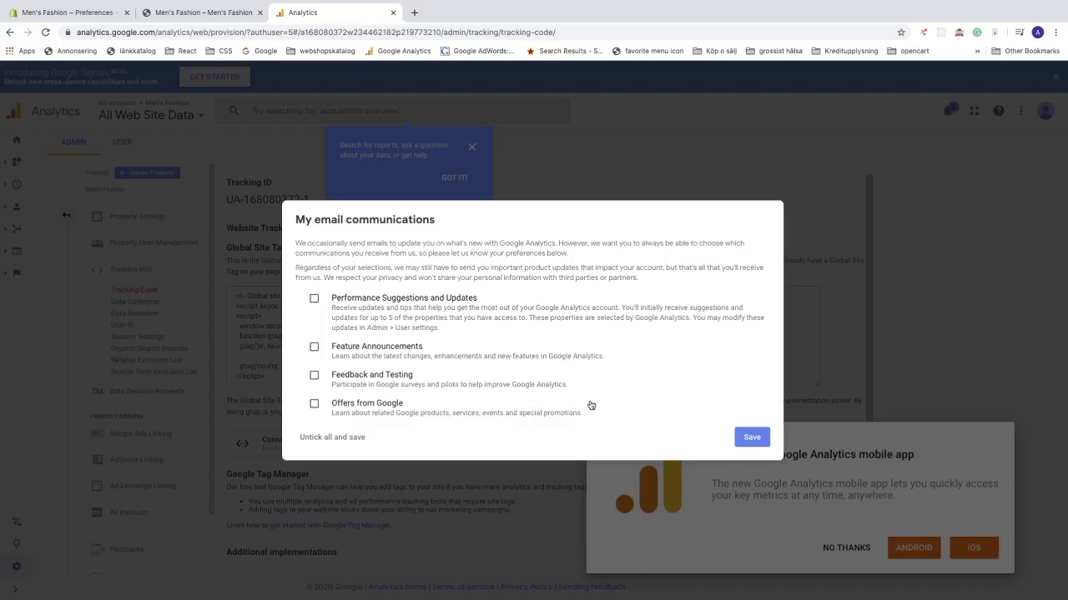
- Save the email communication preferences with every option unticked, and dismiss the search tip and the mobile app offer
left_click(749, 444)
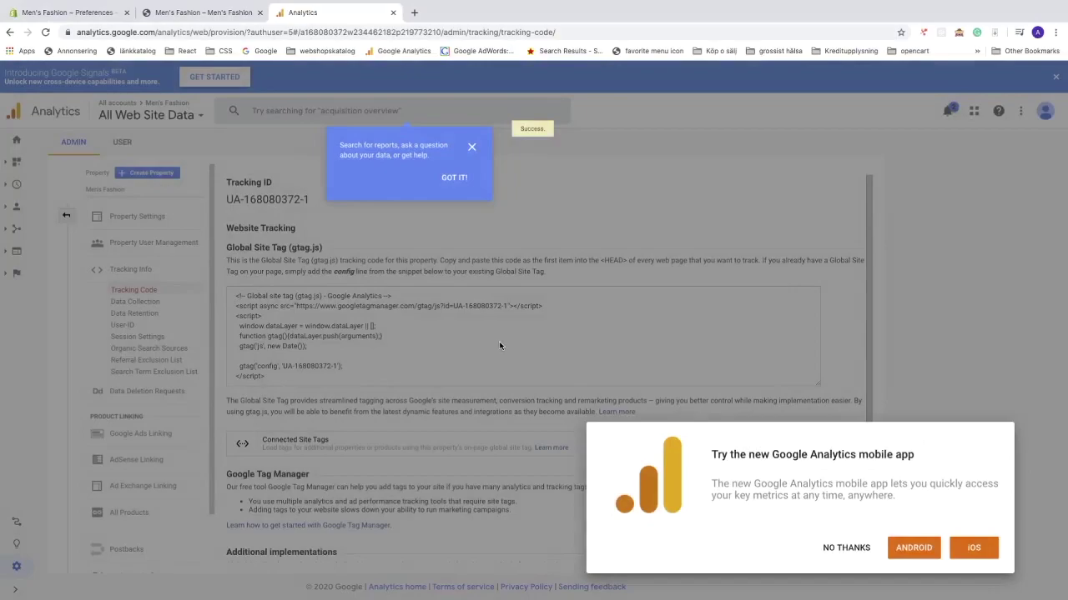
left_click(471, 147)
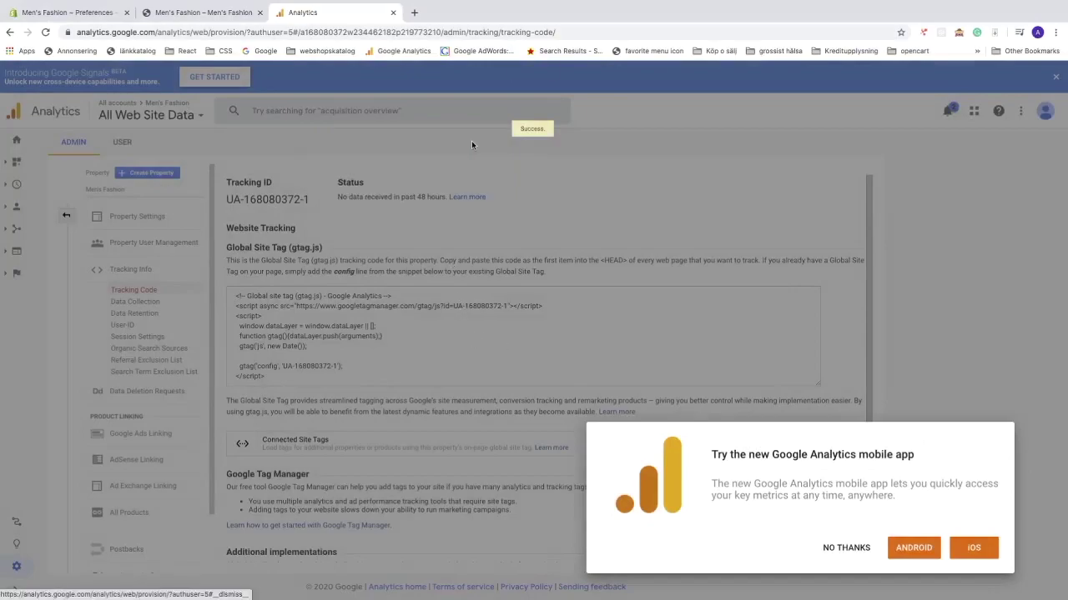
left_click(838, 548)
- Copy the full Global Site Tag (gtag.js) snippet from the property's tracking code page
scroll(267, 360, "down", 1)
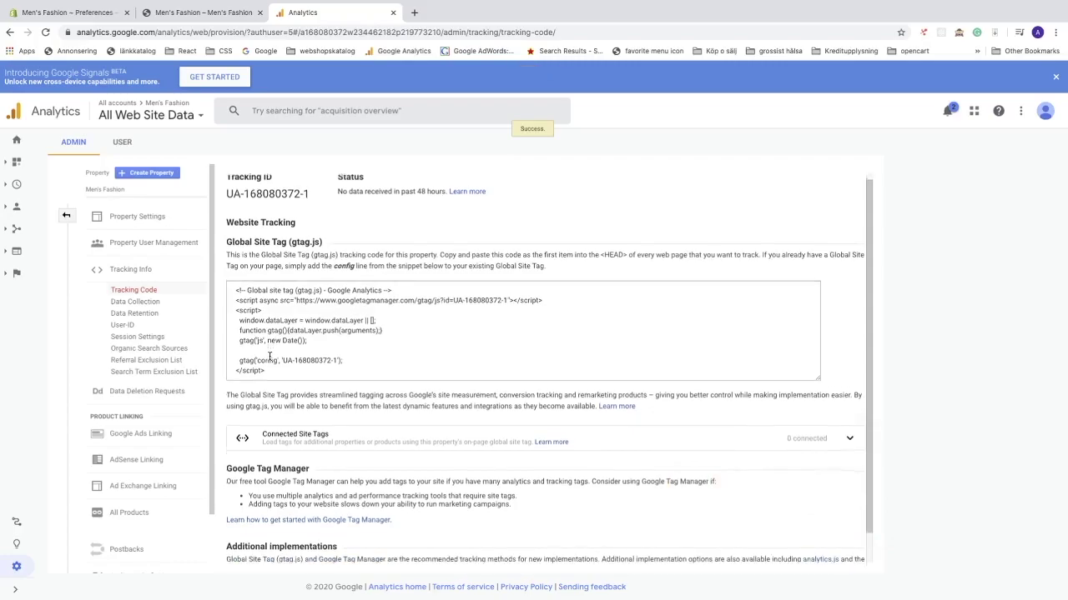
left_click_drag(234, 285, 370, 374)
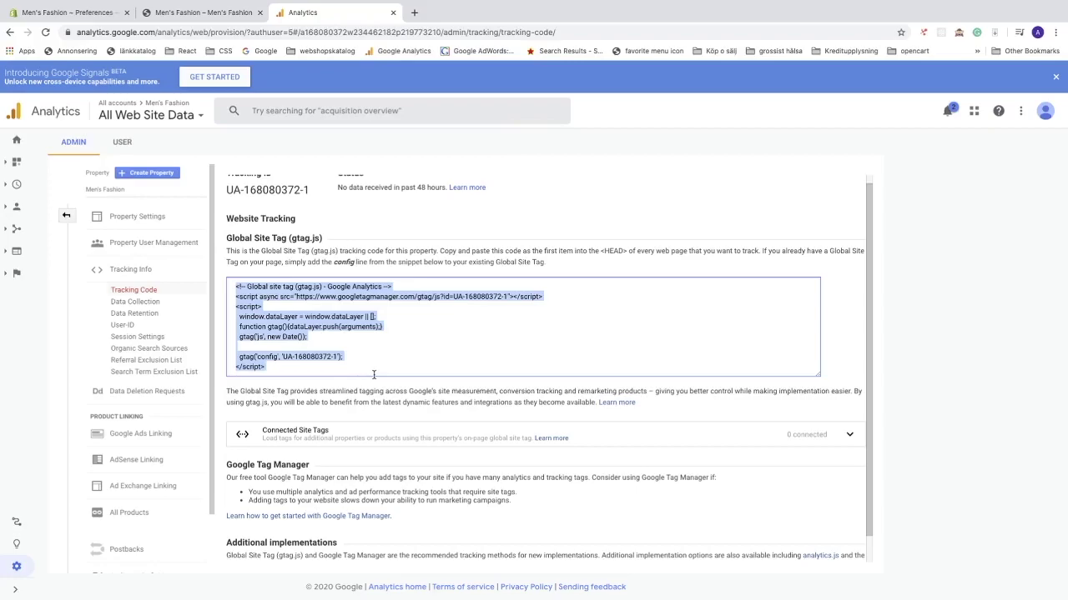
right_click(269, 325)
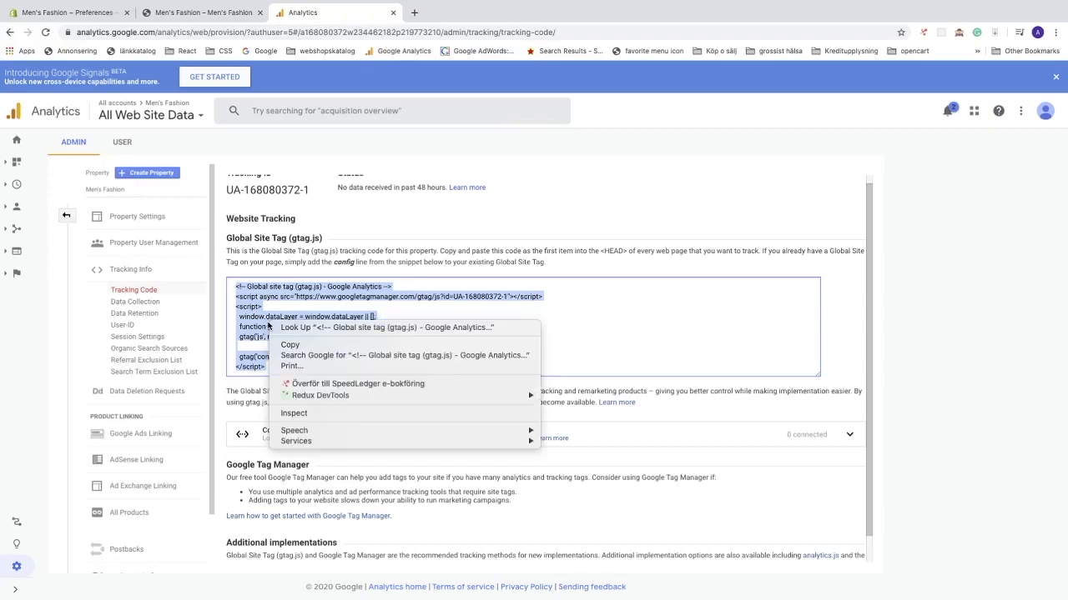
left_click(286, 344)
scroll(285, 344, "up", 1)
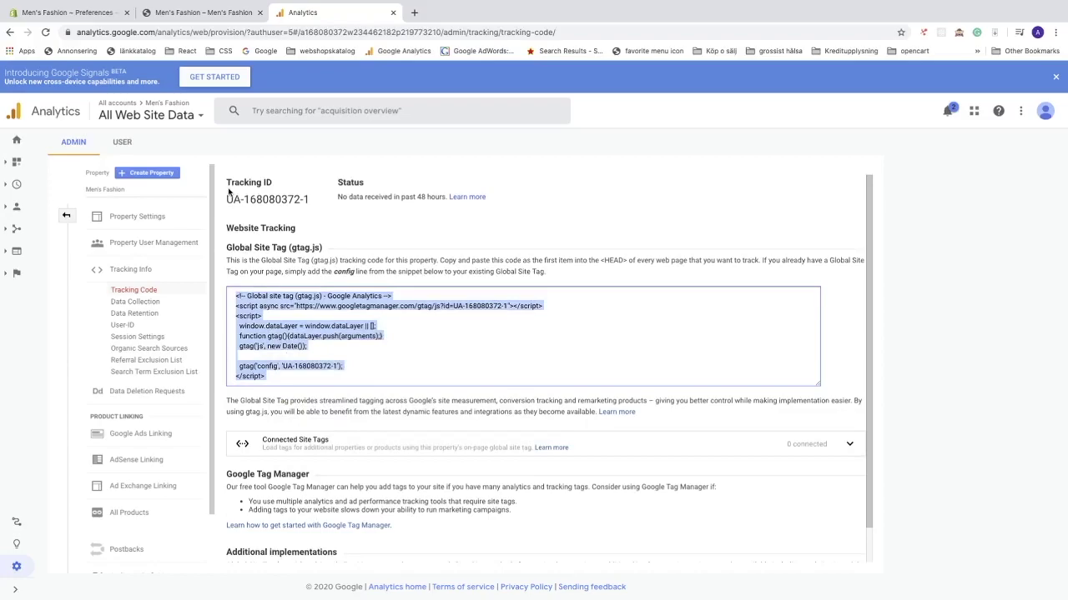
- Switch to the Shopify store's preferences and paste the copied tracking snippet as the Google Analytics account code
left_click(83, 13)
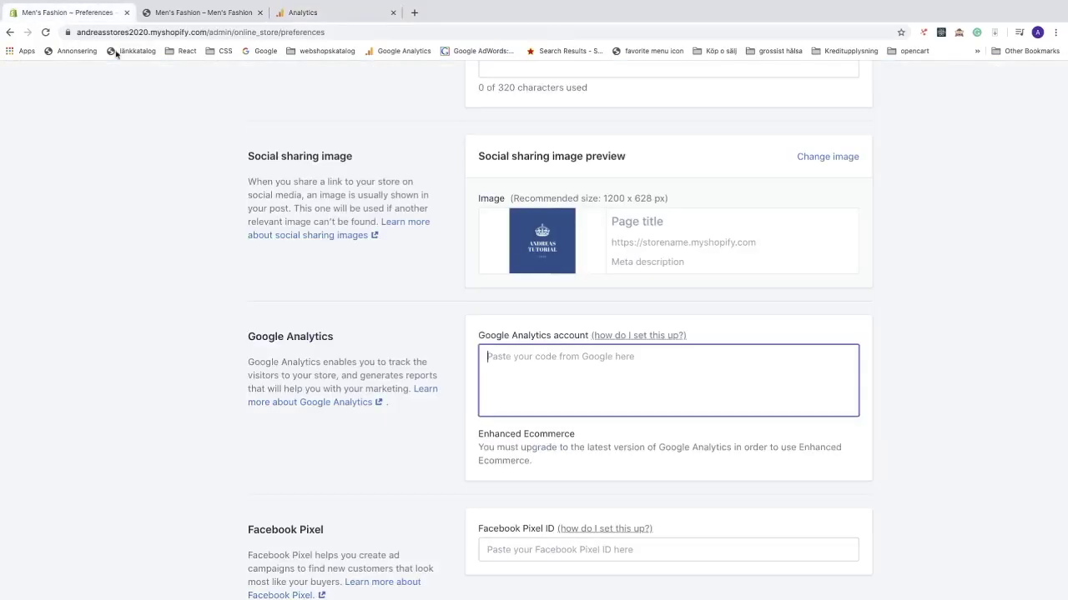
right_click(497, 361)
left_click(536, 434)
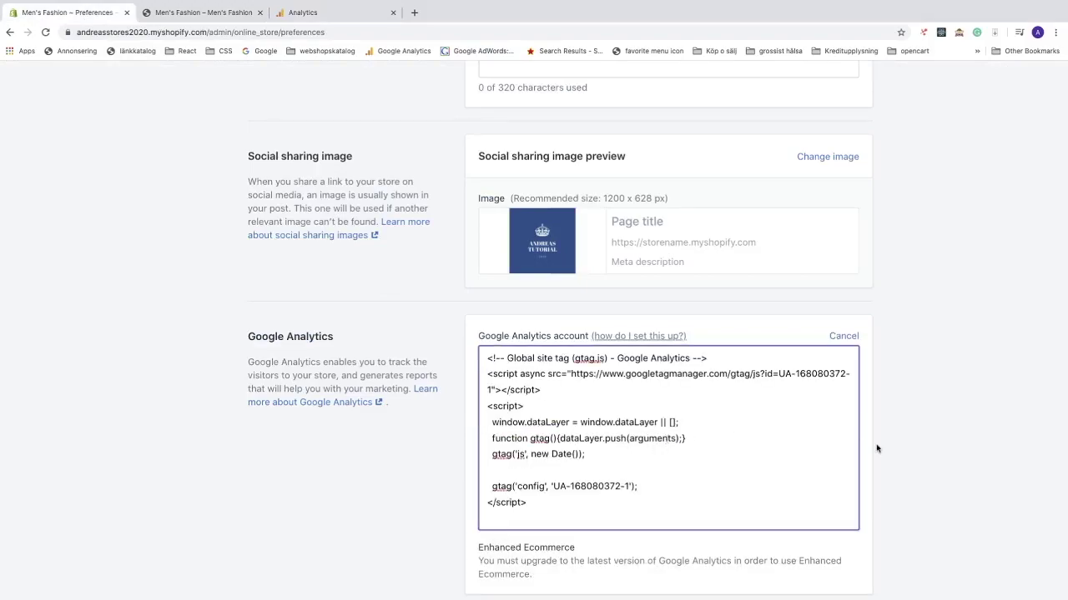
- Save the store preferences with the pasted tracking code and check the Google Analytics account entry
scroll(884, 455, "down", 10)
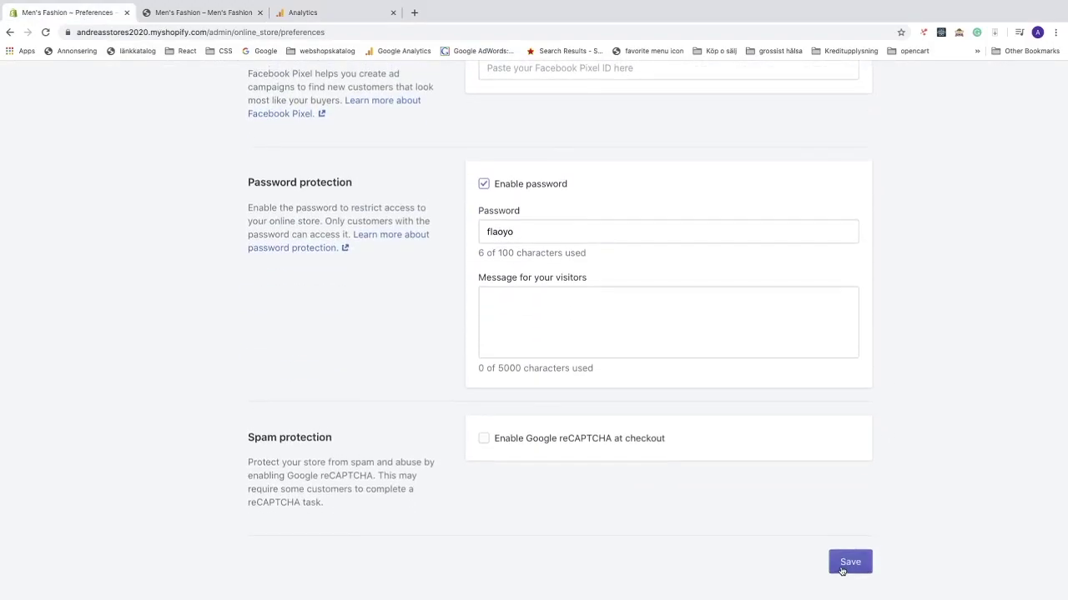
left_click(844, 567)
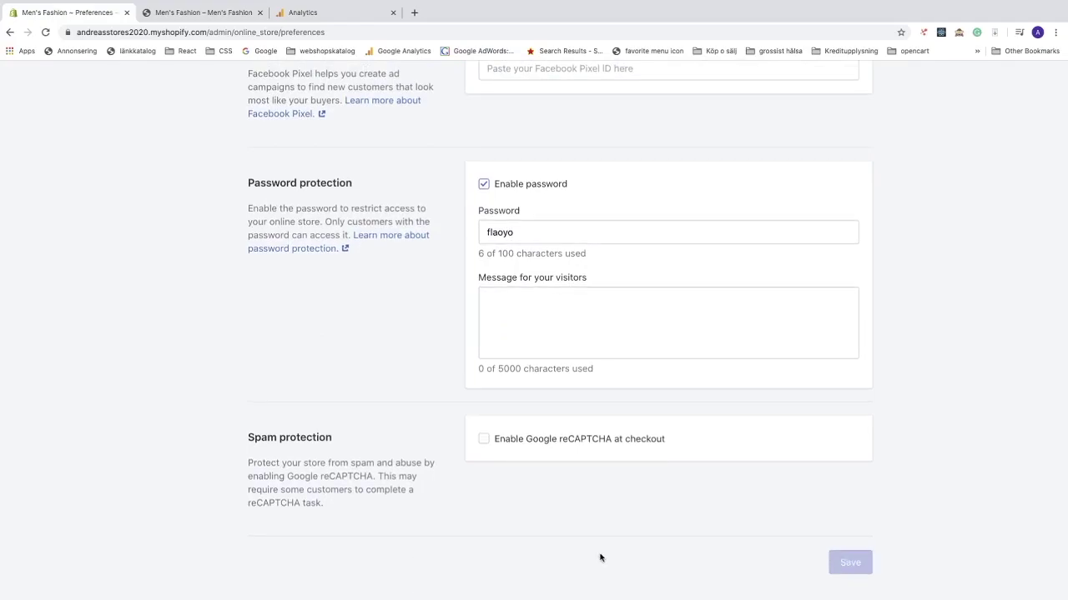
scroll(600, 556, "up", 9)
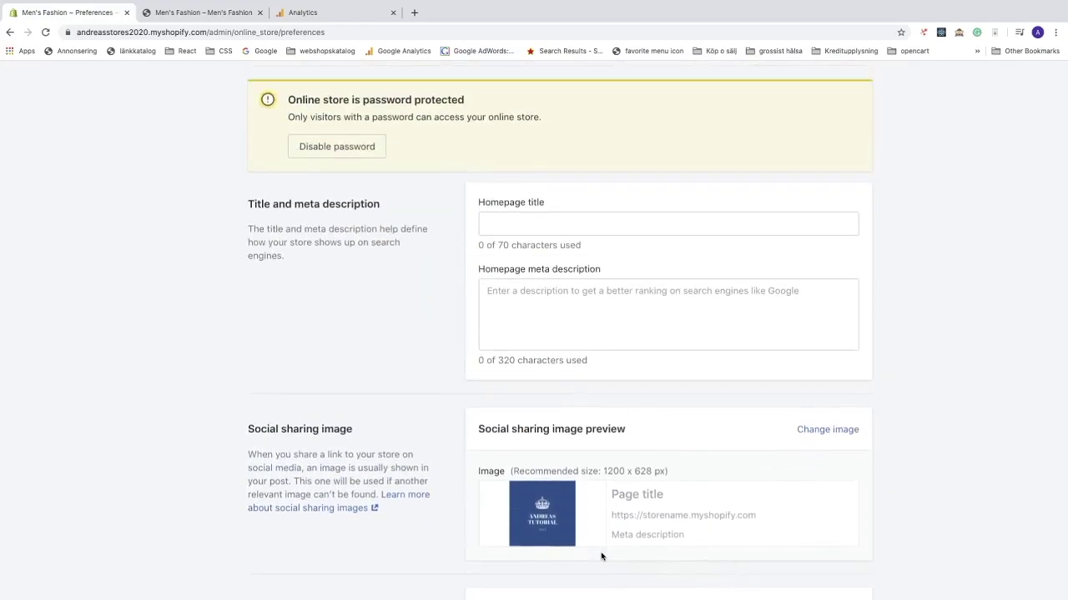
scroll(600, 554, "down", 3)
scroll(600, 556, "down", 3)
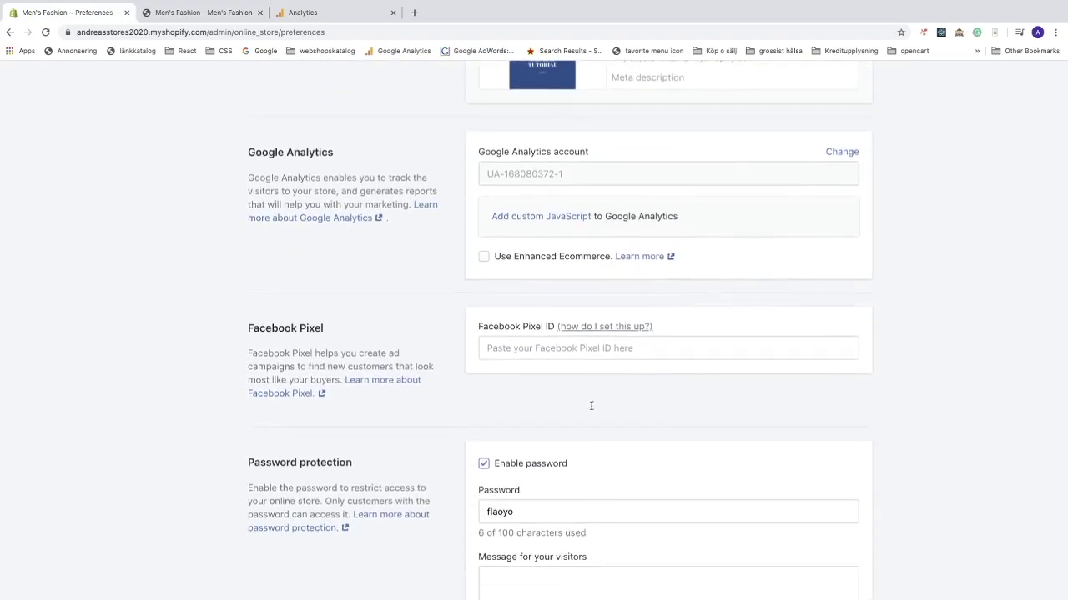
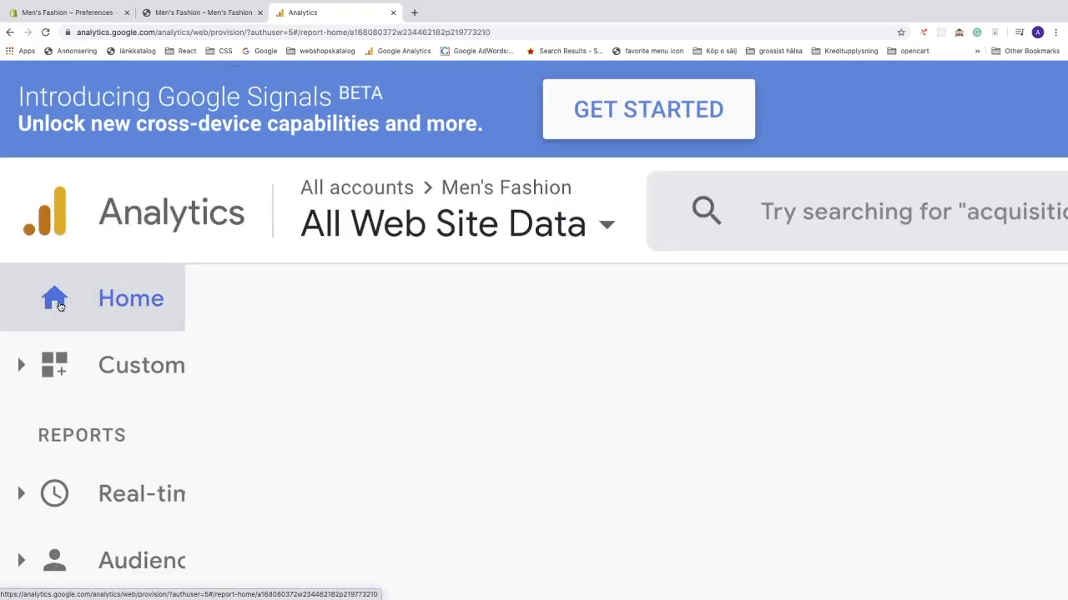
- Switch to Google Analytics and open the Real-time Overview report for the Men's Fashion property
key("ctrl+0")
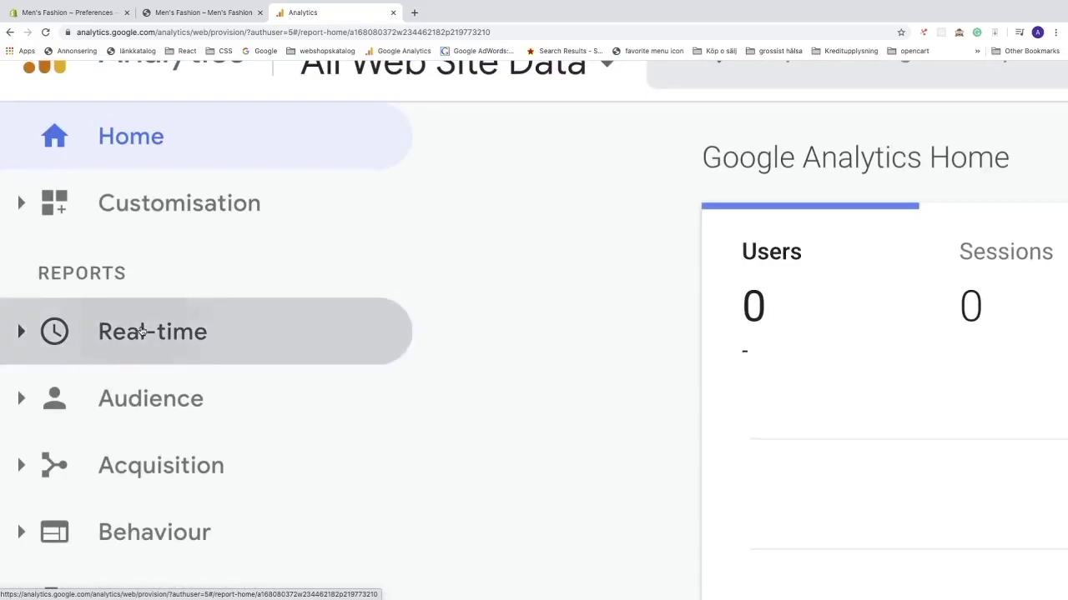
left_click(47, 208)
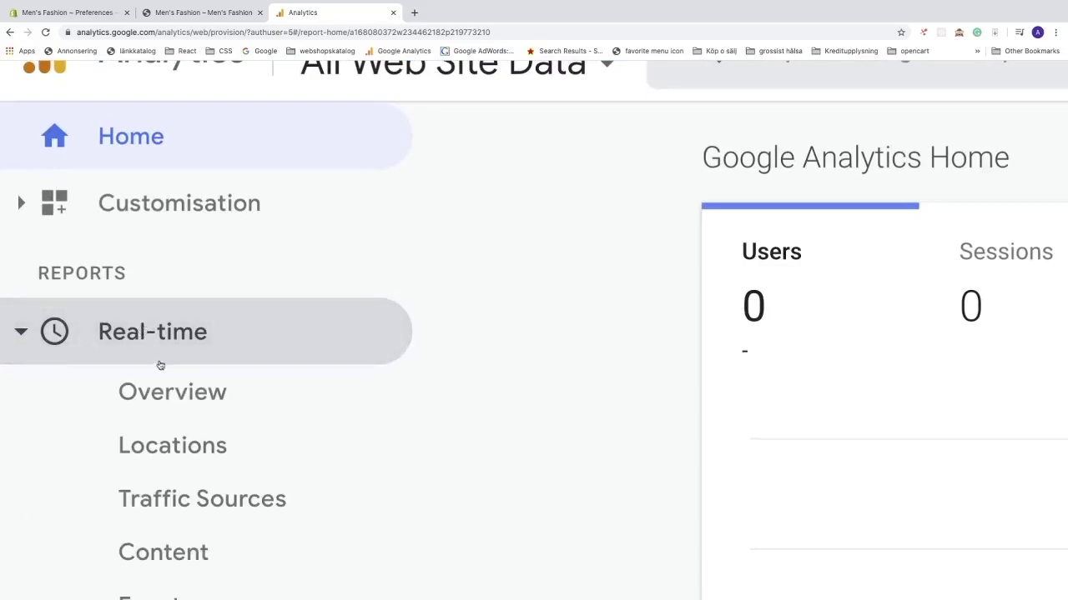
left_click(163, 393)
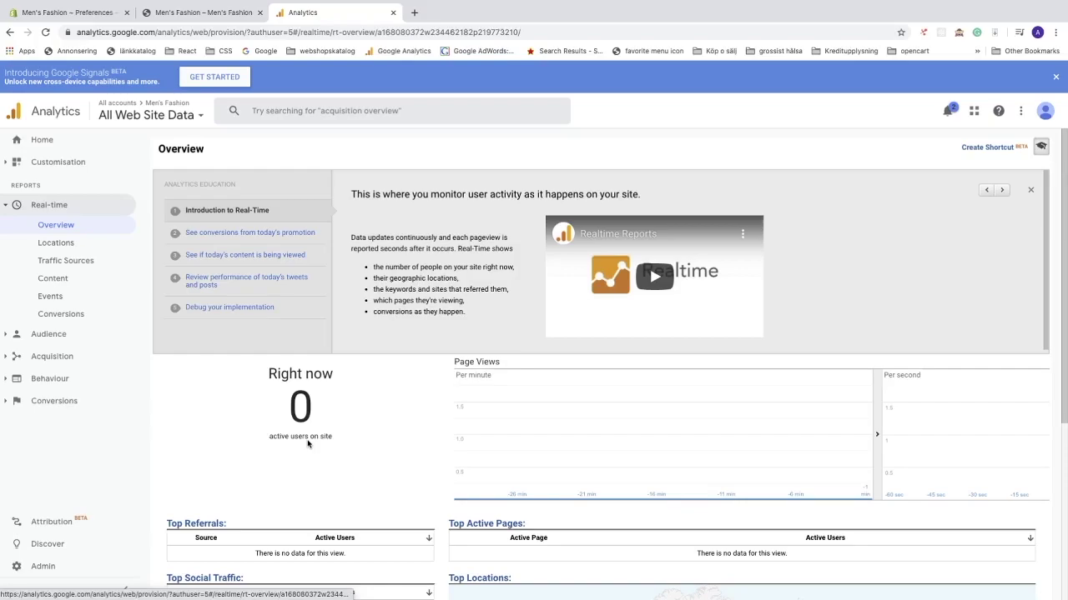
- Reload the Men's Fashion storefront and check the active users, page views and active pages in the Real-time Overview report
left_click(197, 11)
left_click(47, 32)
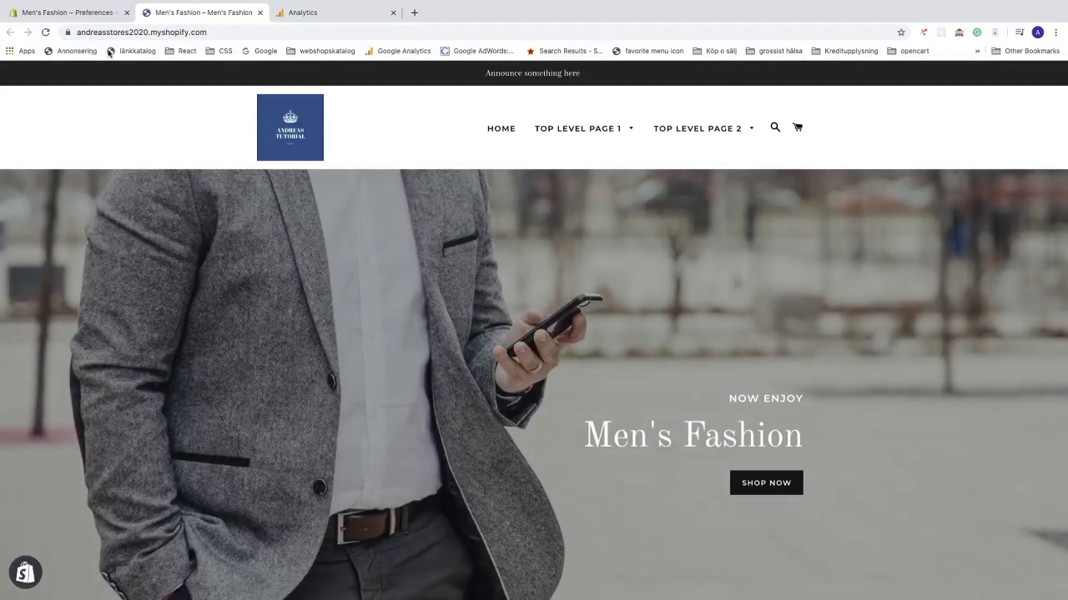
left_click(307, 14)
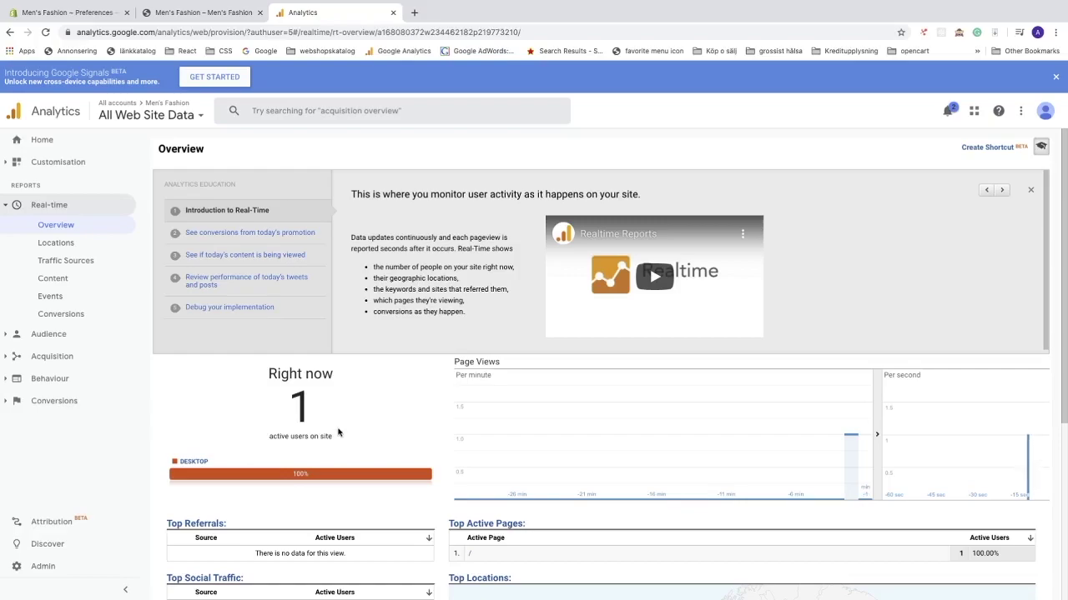
scroll(338, 432, "down", 3)
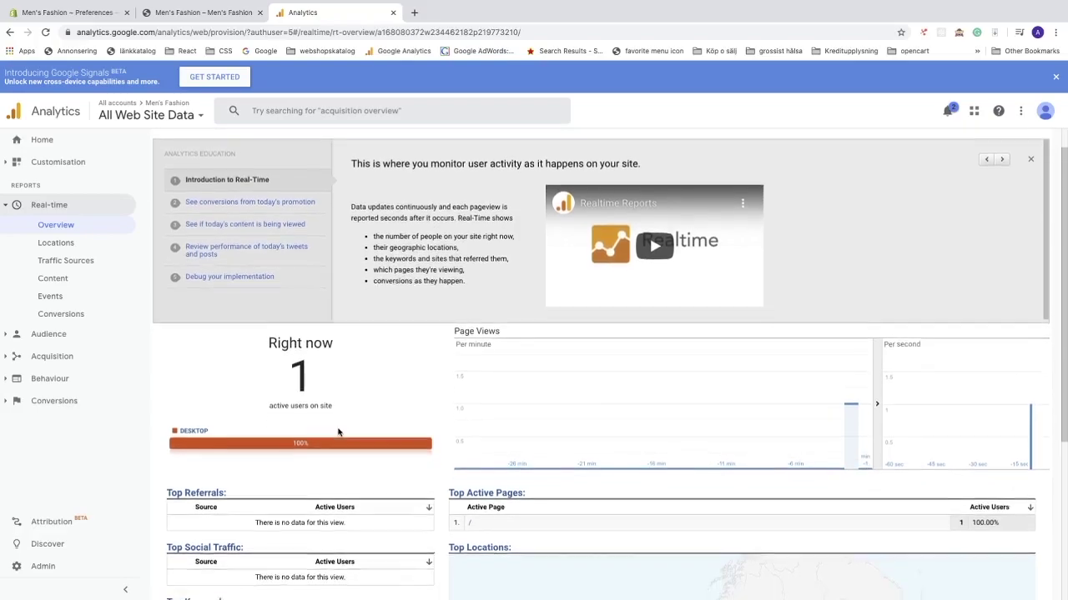
scroll(339, 434, "down", 3)
scroll(339, 438, "up", 5)
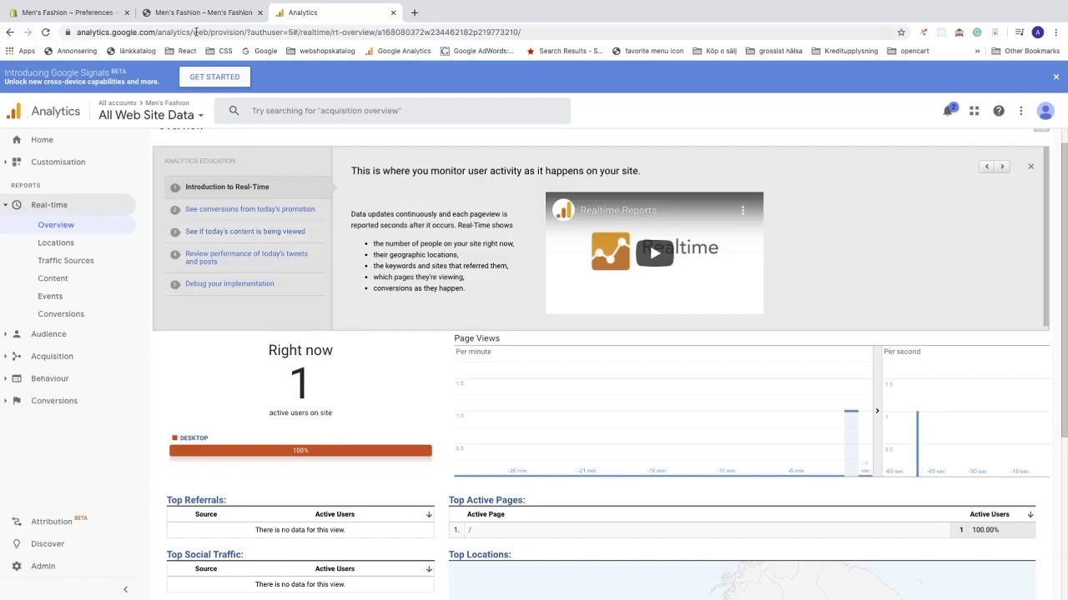
scroll(562, 557, "up", 1)
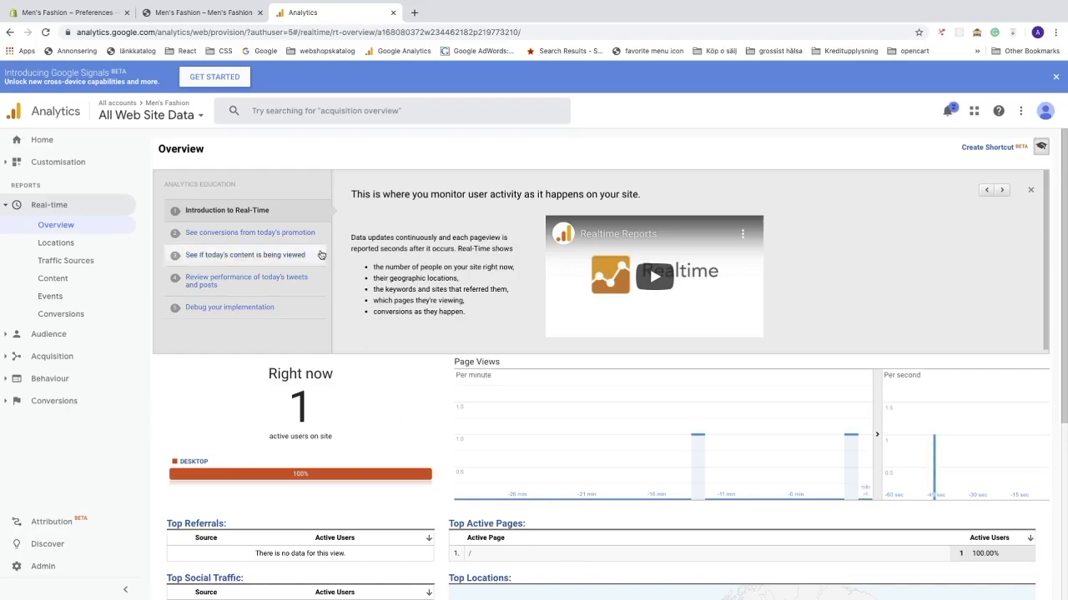
- Switch to the Shopify store's preferences and enable Use Enhanced Ecommerce in the Google Analytics section
left_click(87, 14)
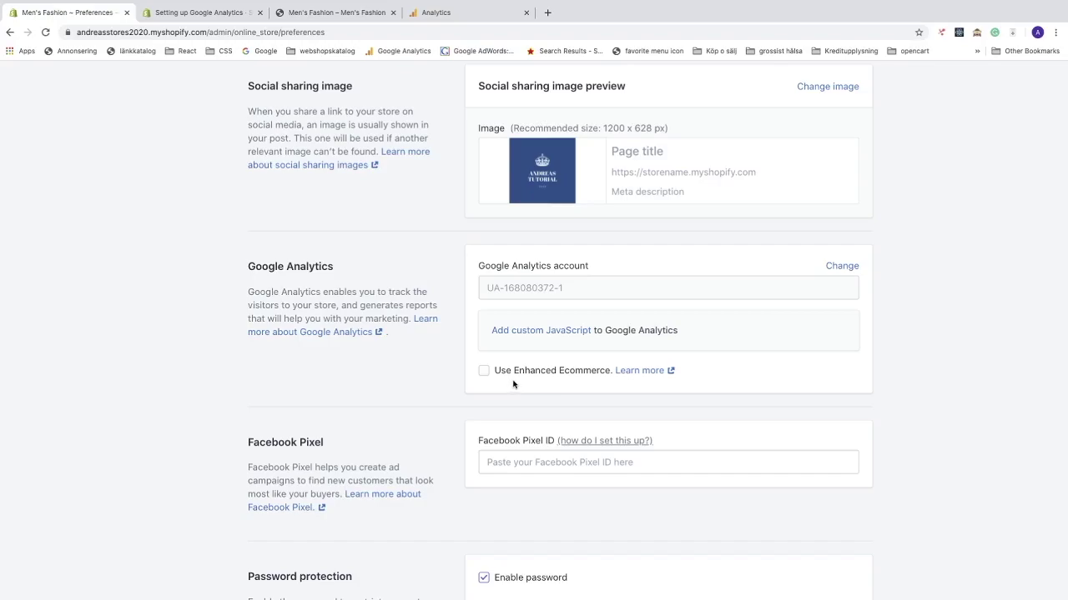
left_click(485, 373)
- Return to Google Analytics and open the E-commerce Settings of the All Web Site Data view in the admin area
left_click(443, 16)
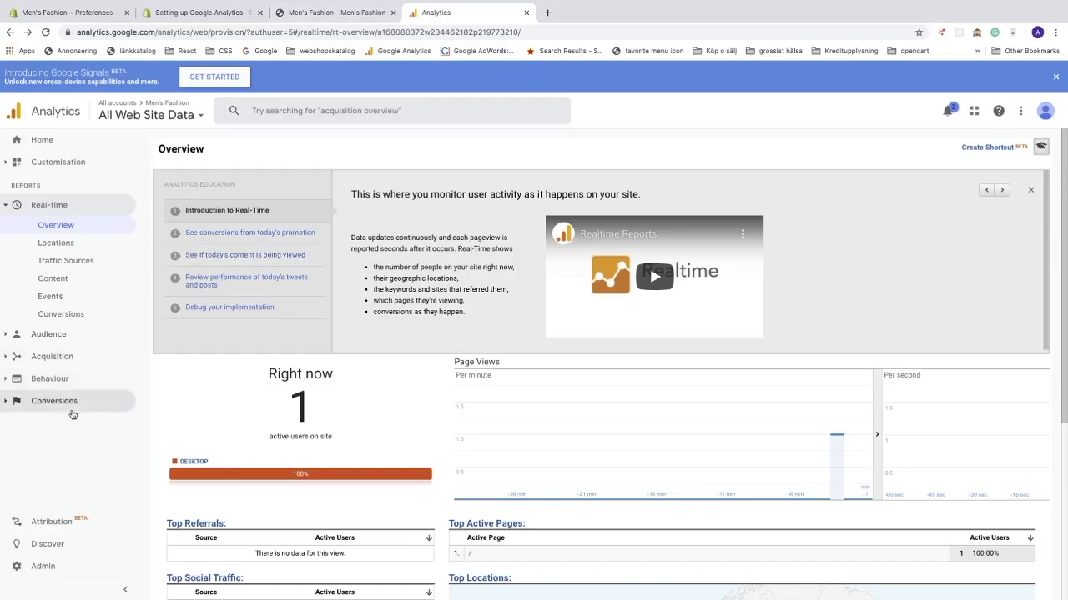
scroll(73, 414, "up", 5)
scroll(91, 400, "down", 5)
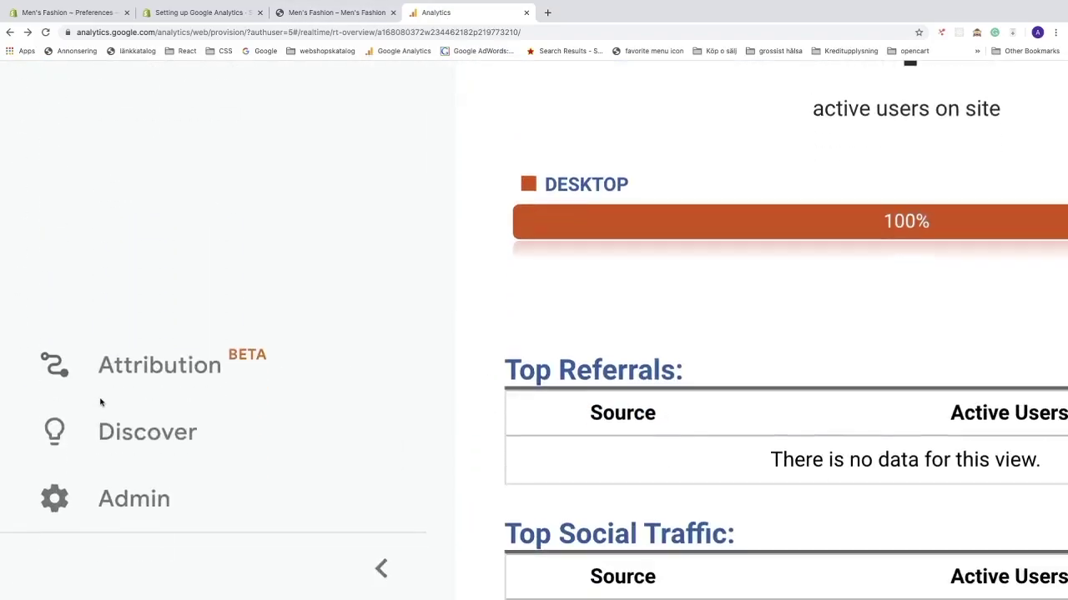
left_click(136, 499)
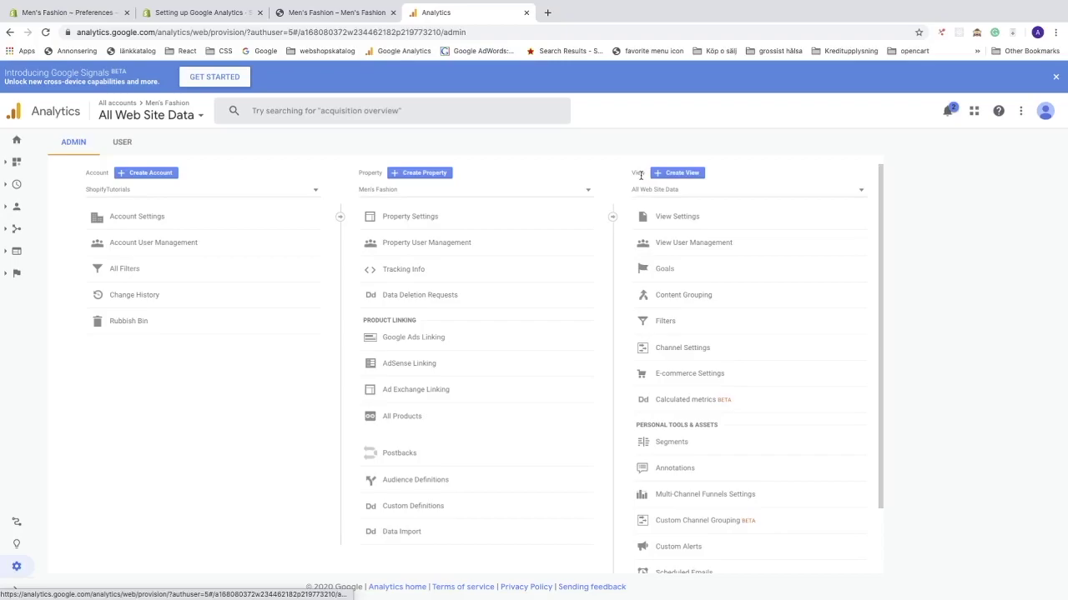
scroll(637, 173, "up", 5)
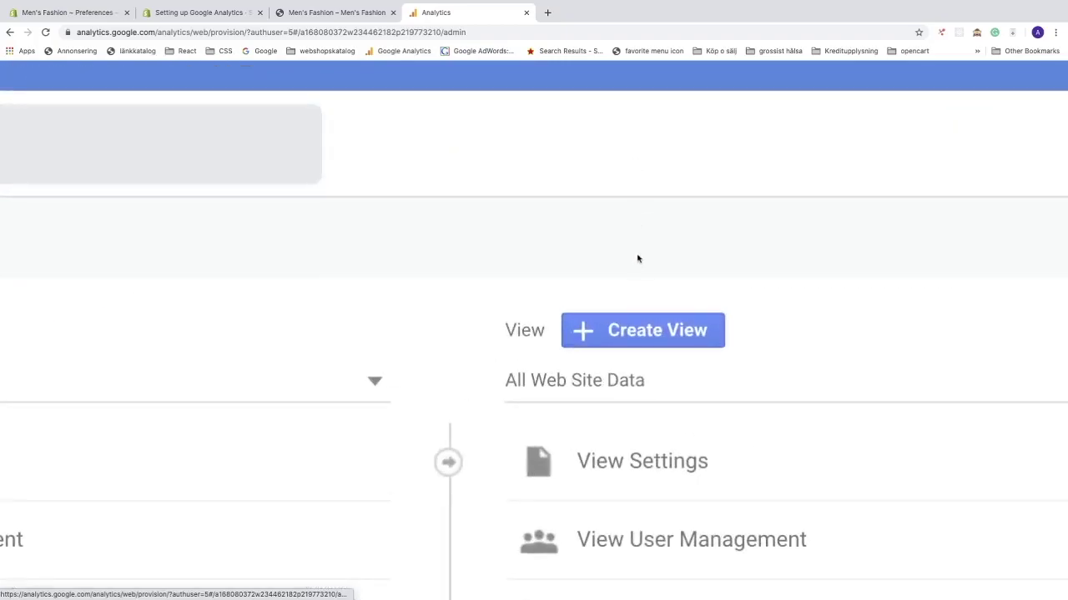
scroll(484, 343, "down", 6)
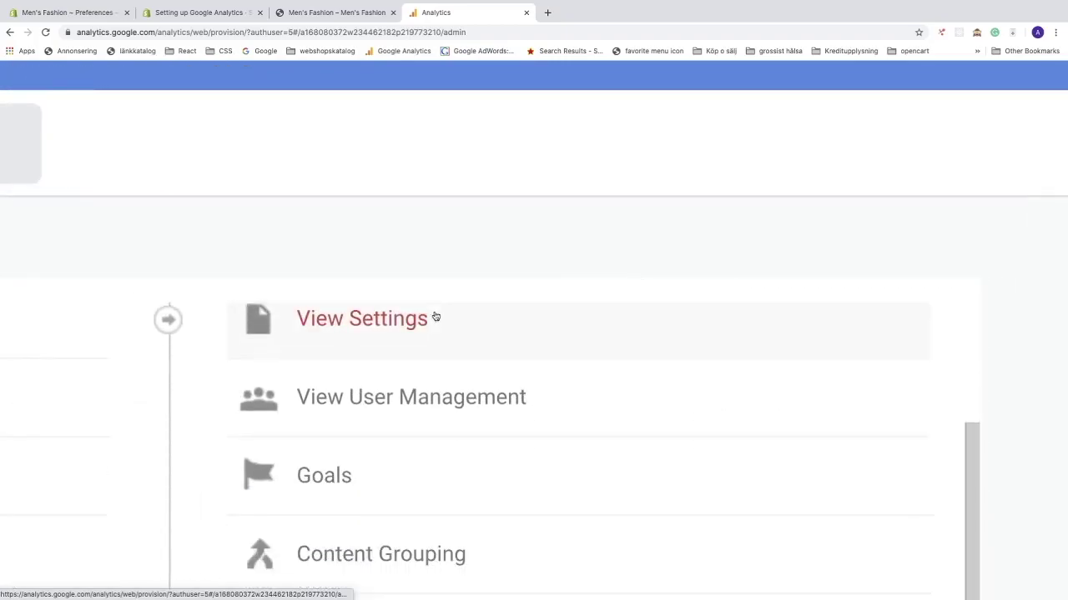
scroll(484, 343, "down", 1)
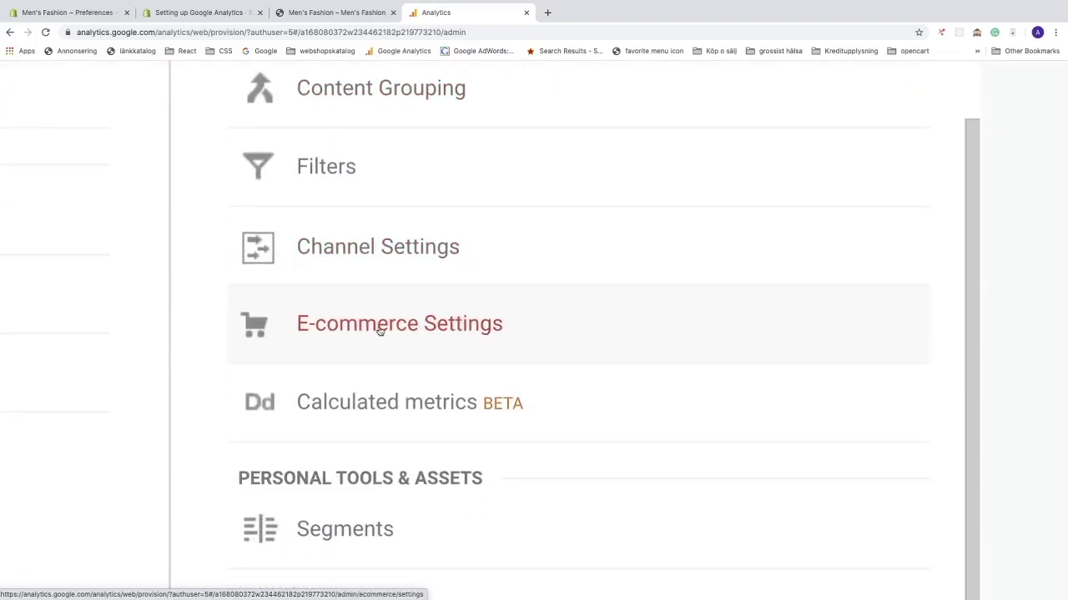
left_click(380, 325)
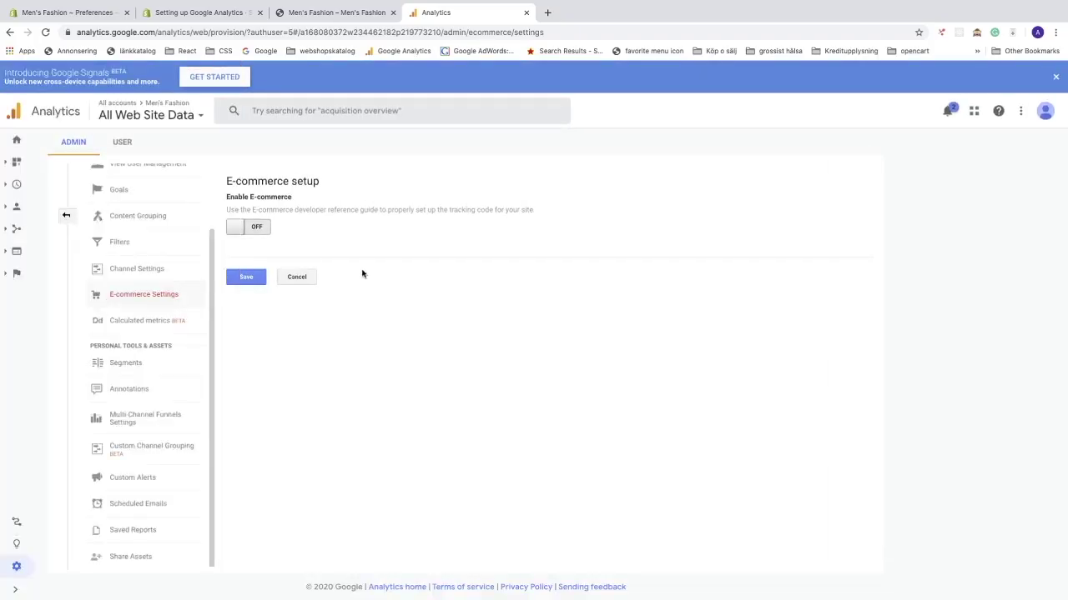
- Turn on Enable E-commerce and Enable Enhanced E-commerce Reporting for the view, and save the e-commerce setup
scroll(292, 237, "up", 5)
scroll(292, 240, "left", 5)
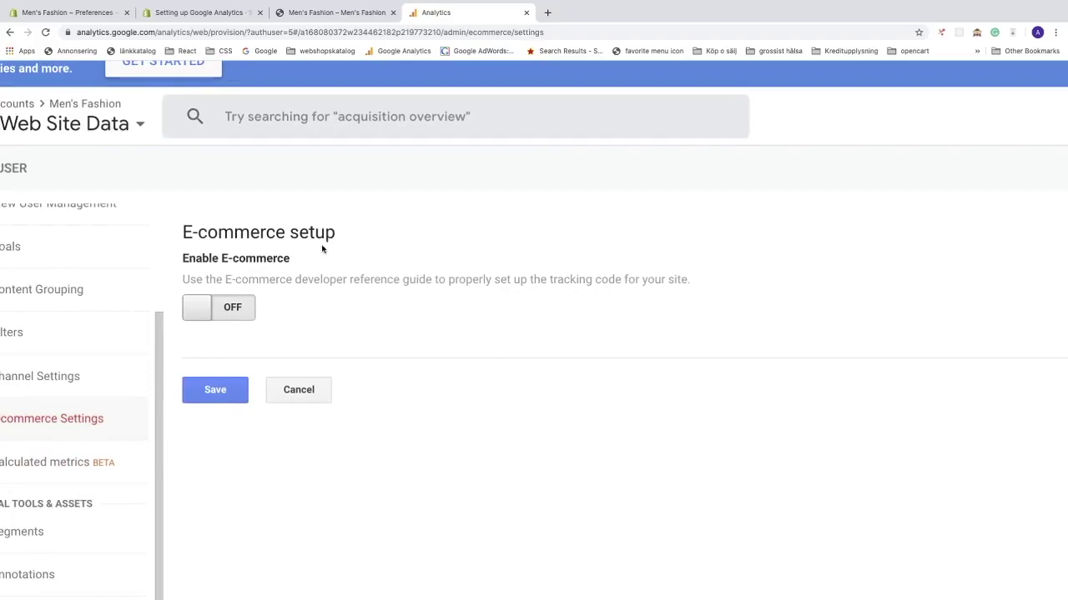
left_click(202, 315)
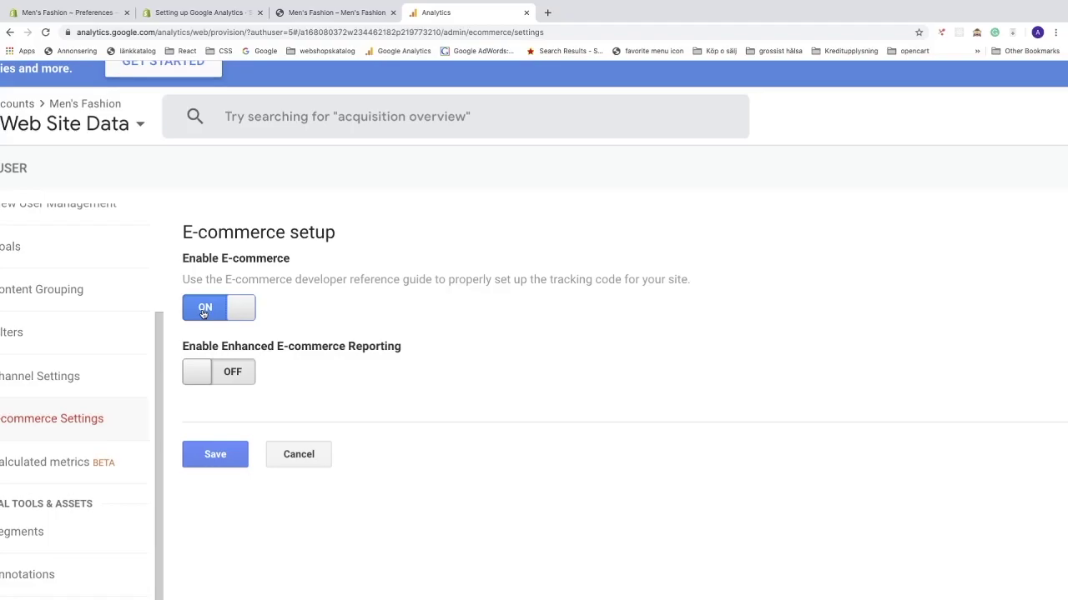
left_click(199, 376)
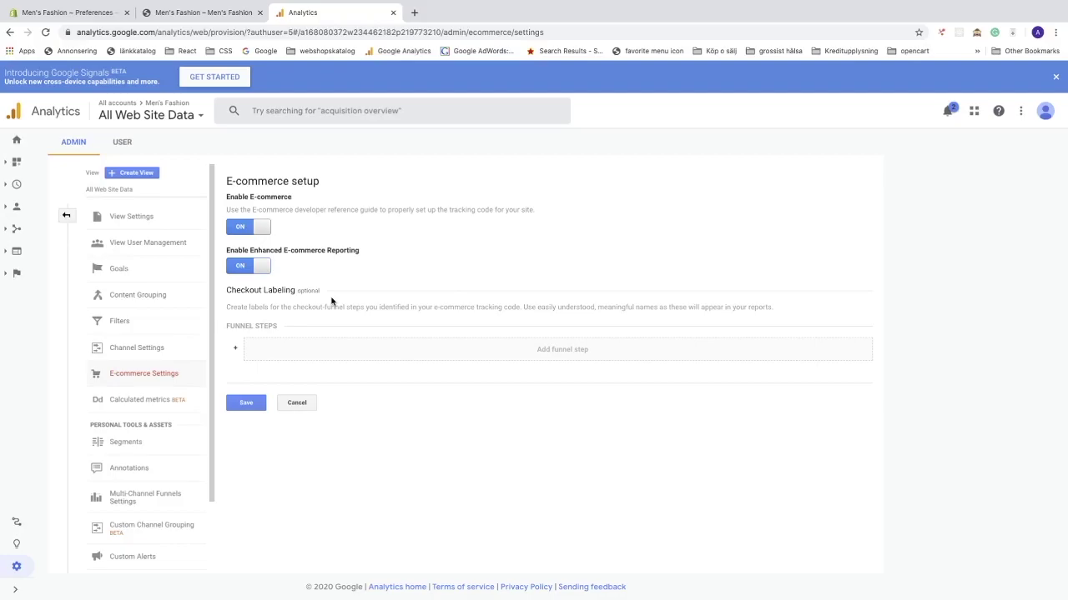
left_click(246, 407)
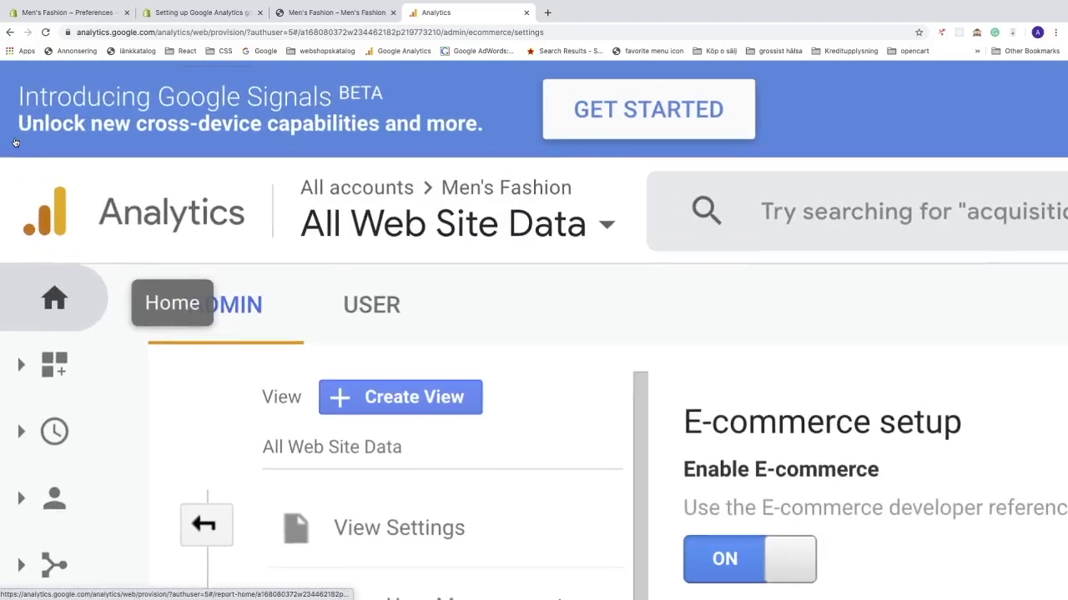
- Go to the Analytics home page and open the E-commerce Overview report under Conversions
left_click(63, 299)
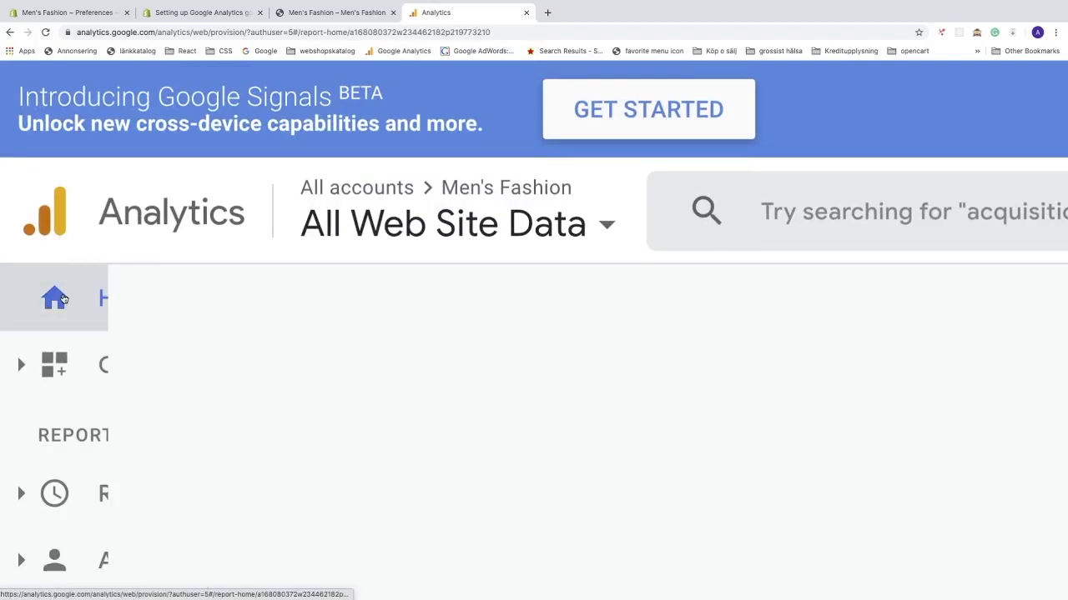
scroll(104, 383, "down", 5)
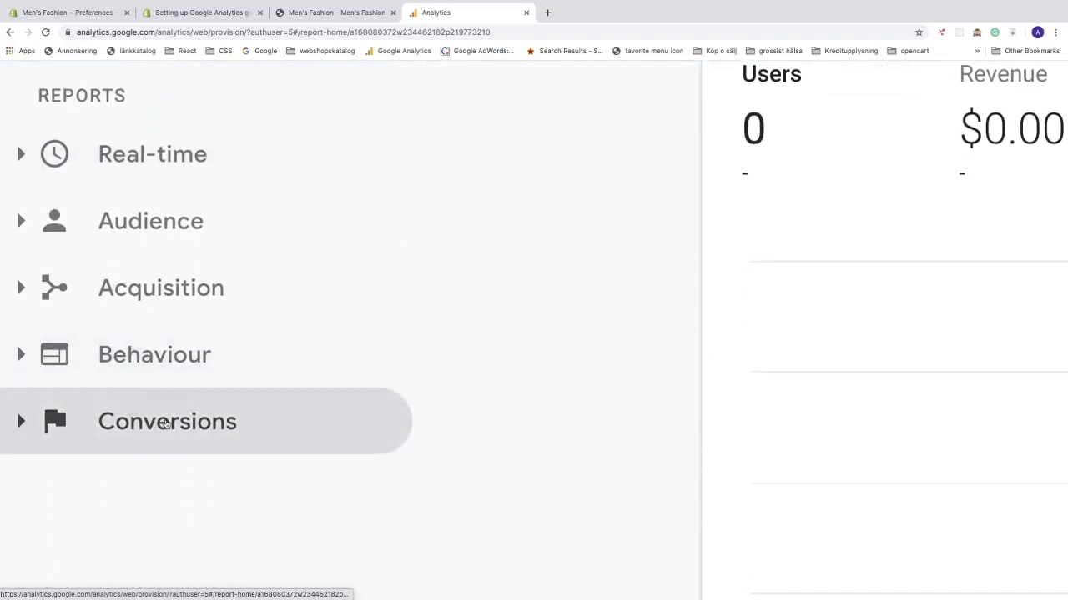
left_click(166, 425)
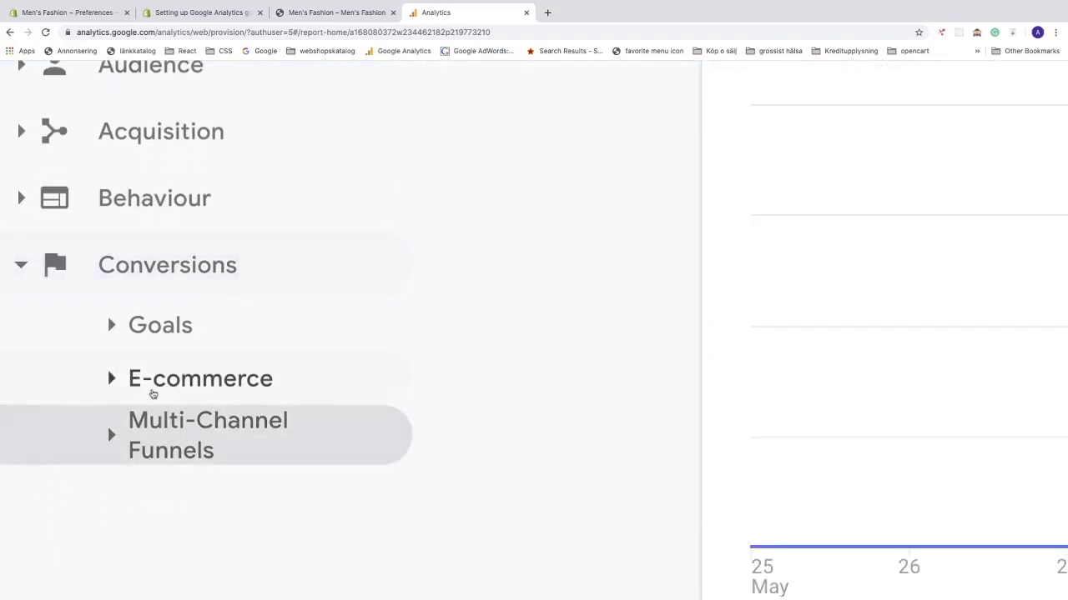
left_click(165, 384)
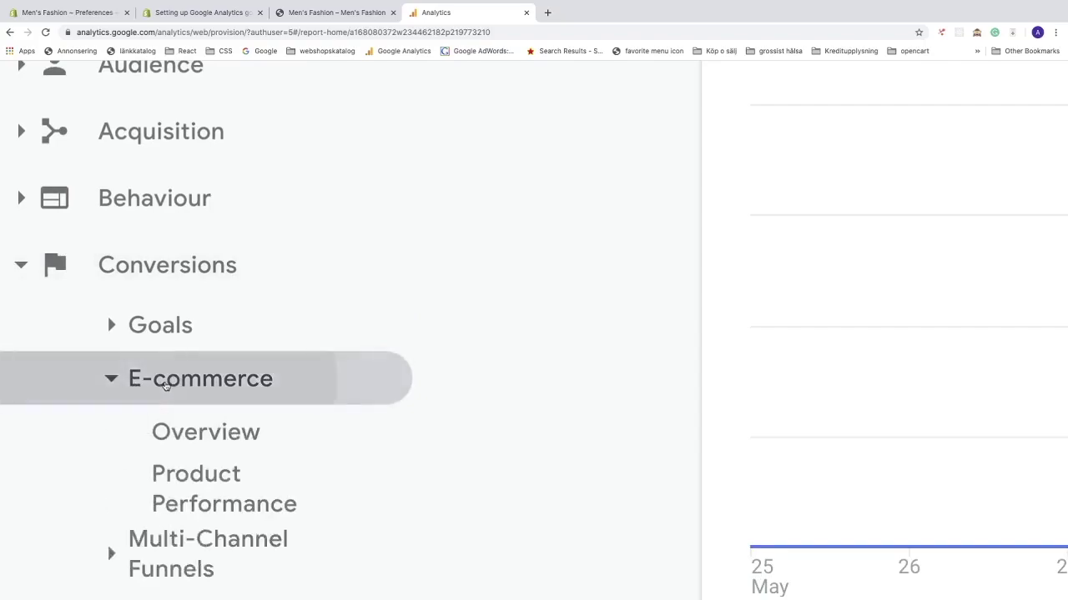
left_click(189, 432)
key("ctrl+0")
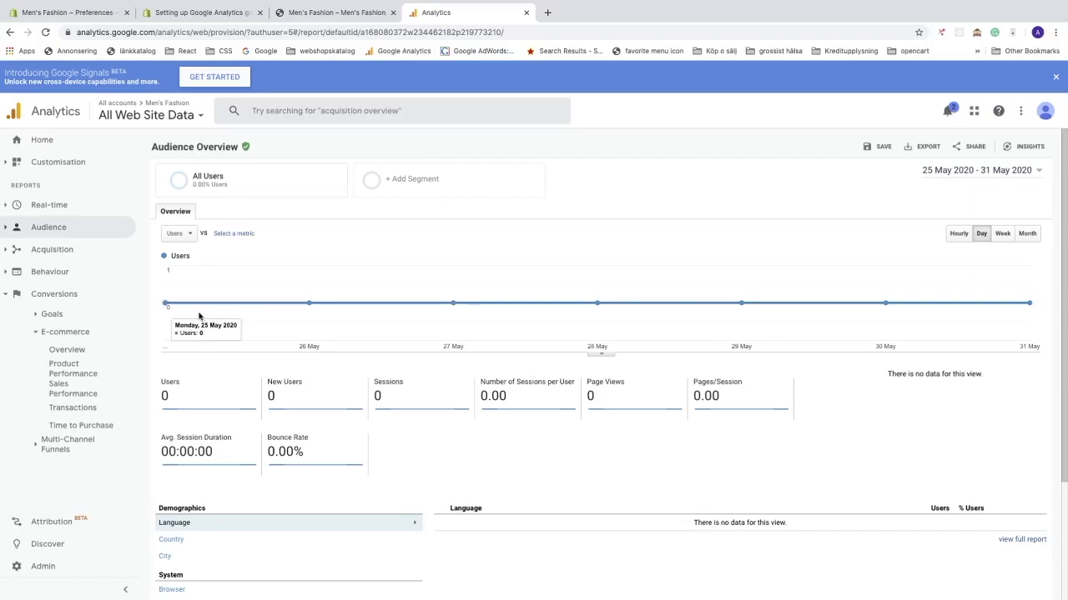
- Return to the Shopify store's preferences, close the open help article and reopen it from the Enhanced Ecommerce Learn more link
left_click(75, 13)
left_click(259, 13)
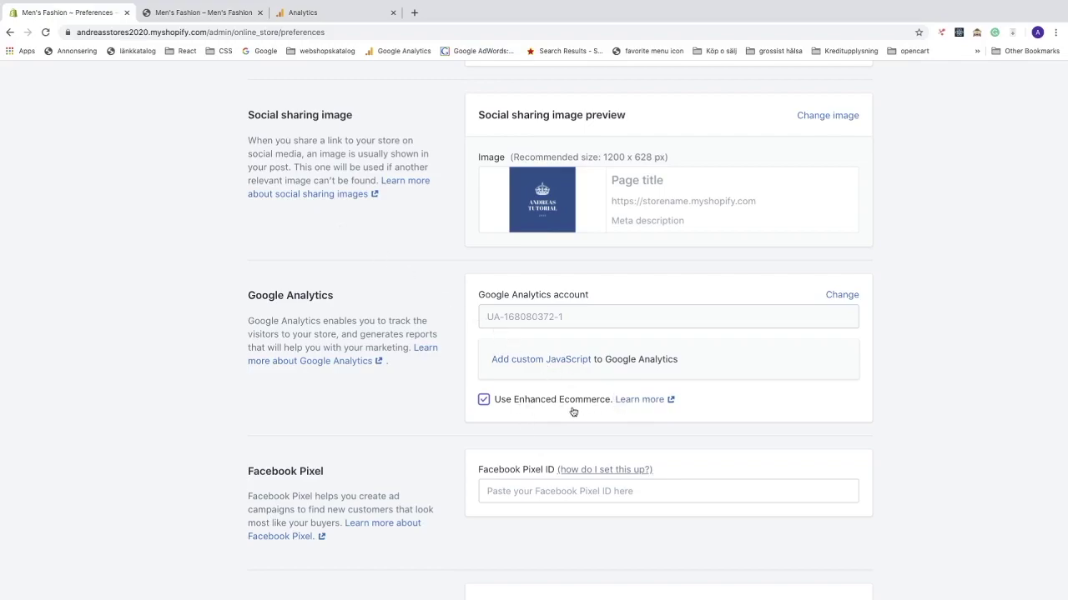
left_click(644, 401)
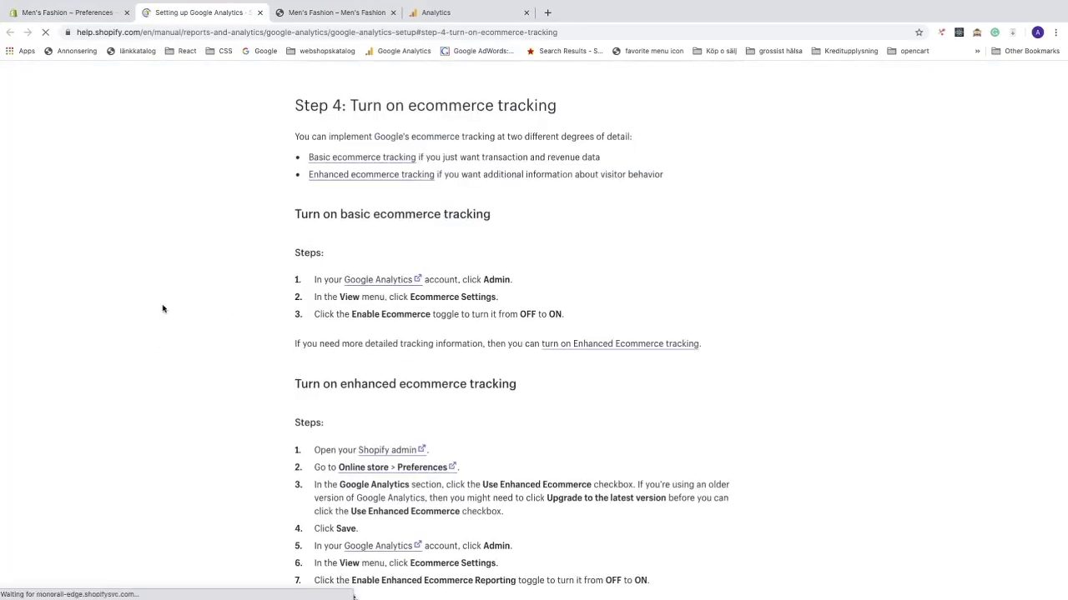
- Find the Goals and funnels page among the Google Analytics help topics, view it and close the help center
scroll(188, 307, "up", 20)
scroll(95, 409, "down", 3)
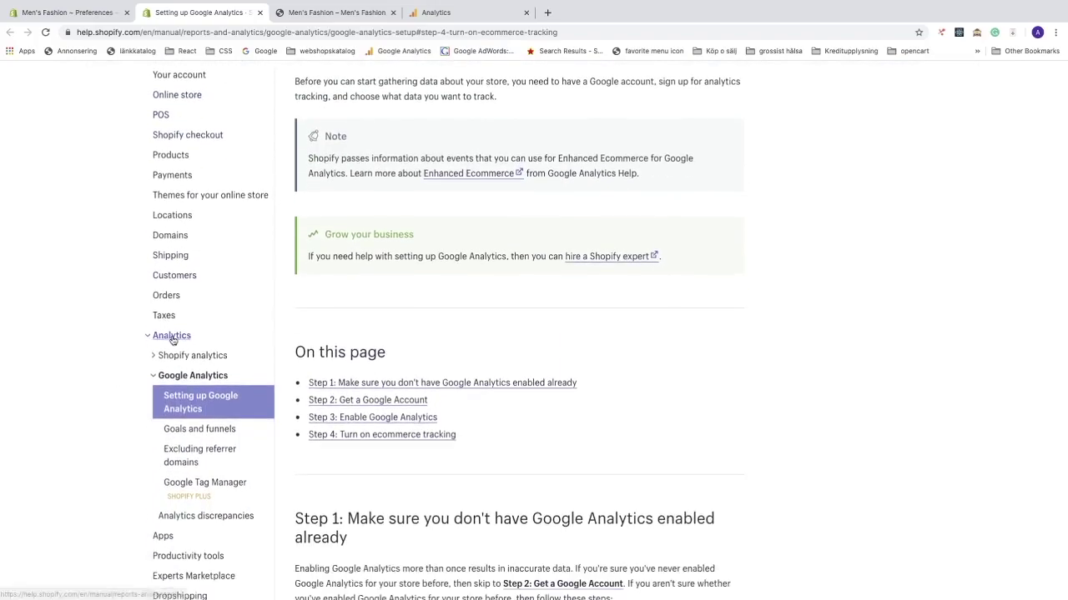
scroll(81, 410, "down", 1)
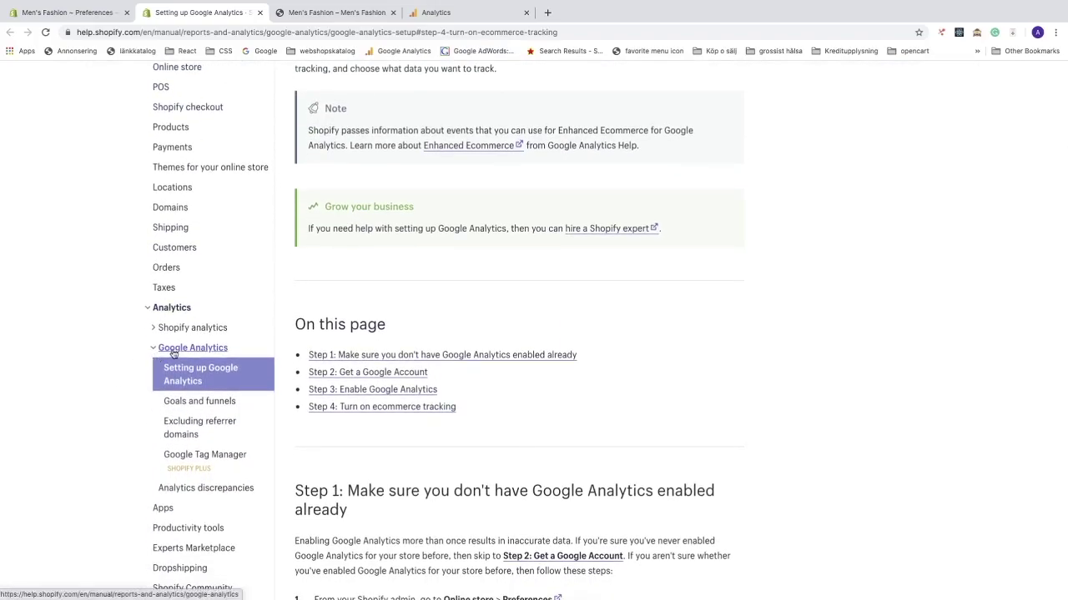
scroll(143, 375, "down", 1)
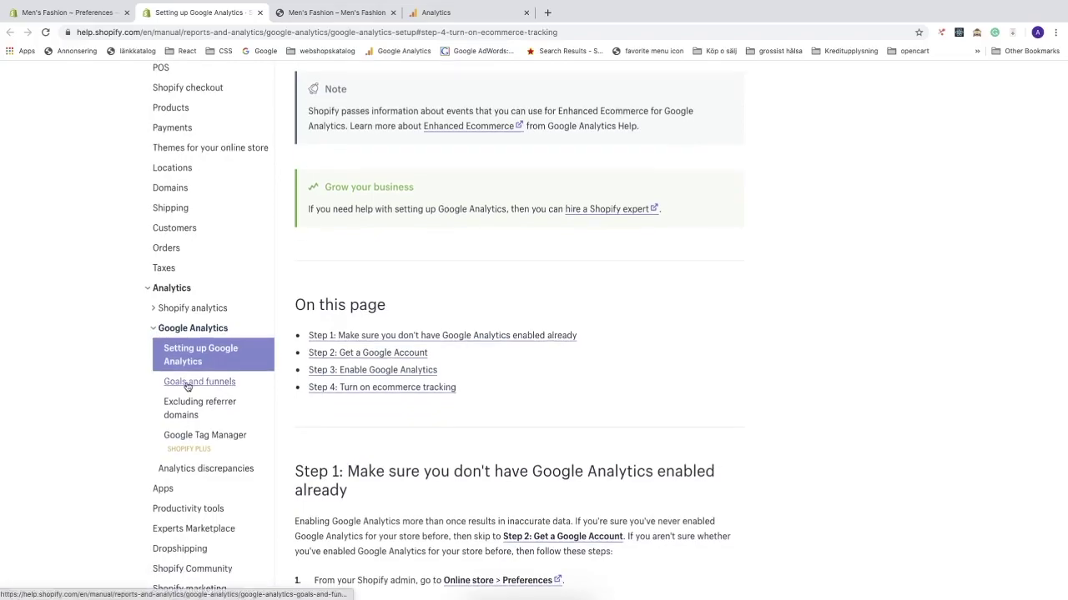
left_click(188, 385)
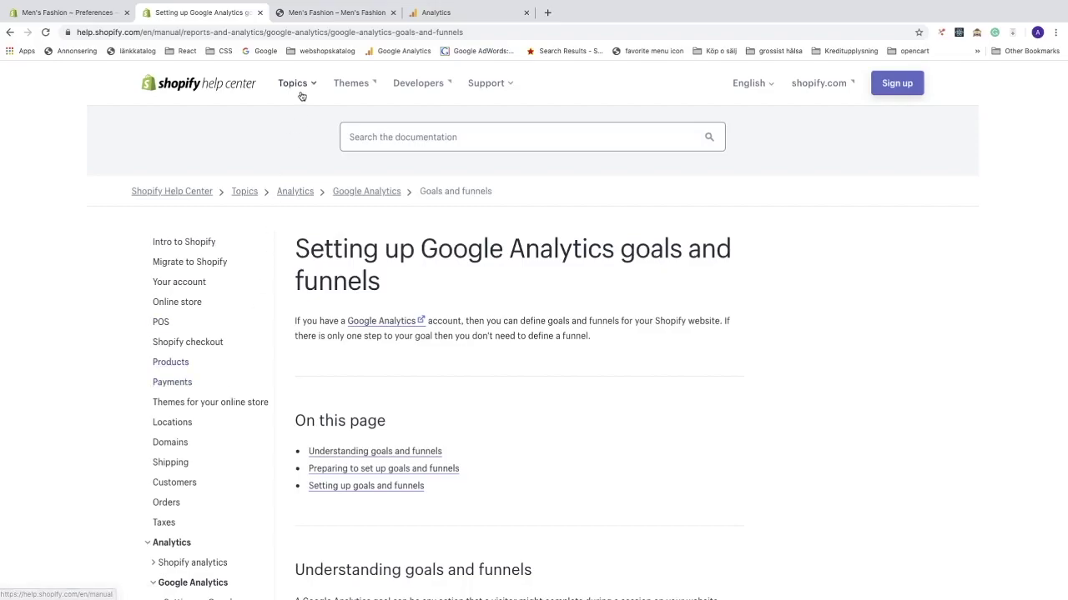
key("ctrl+w")
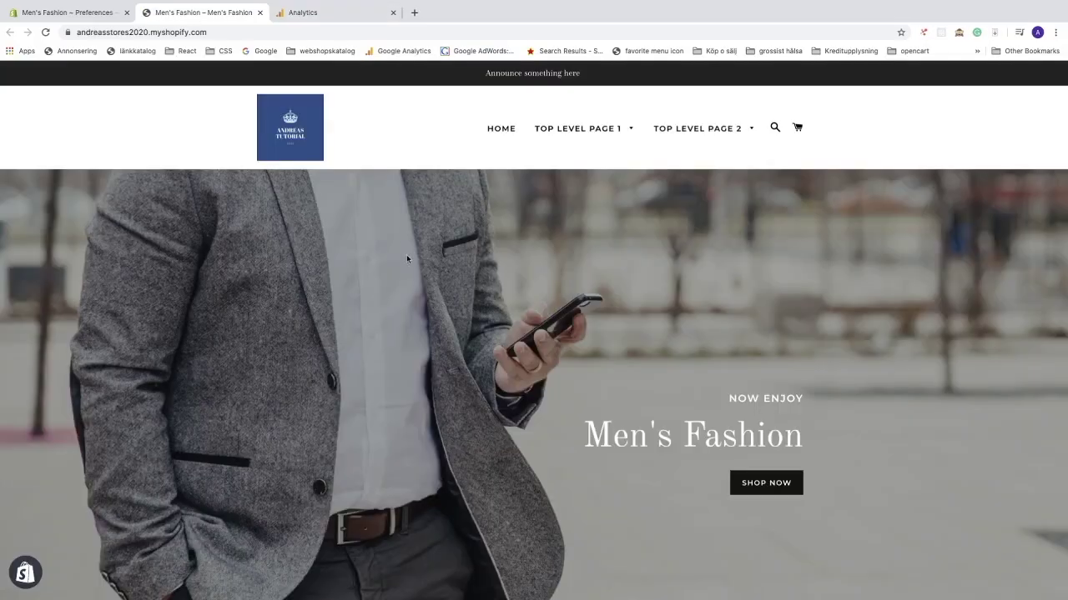